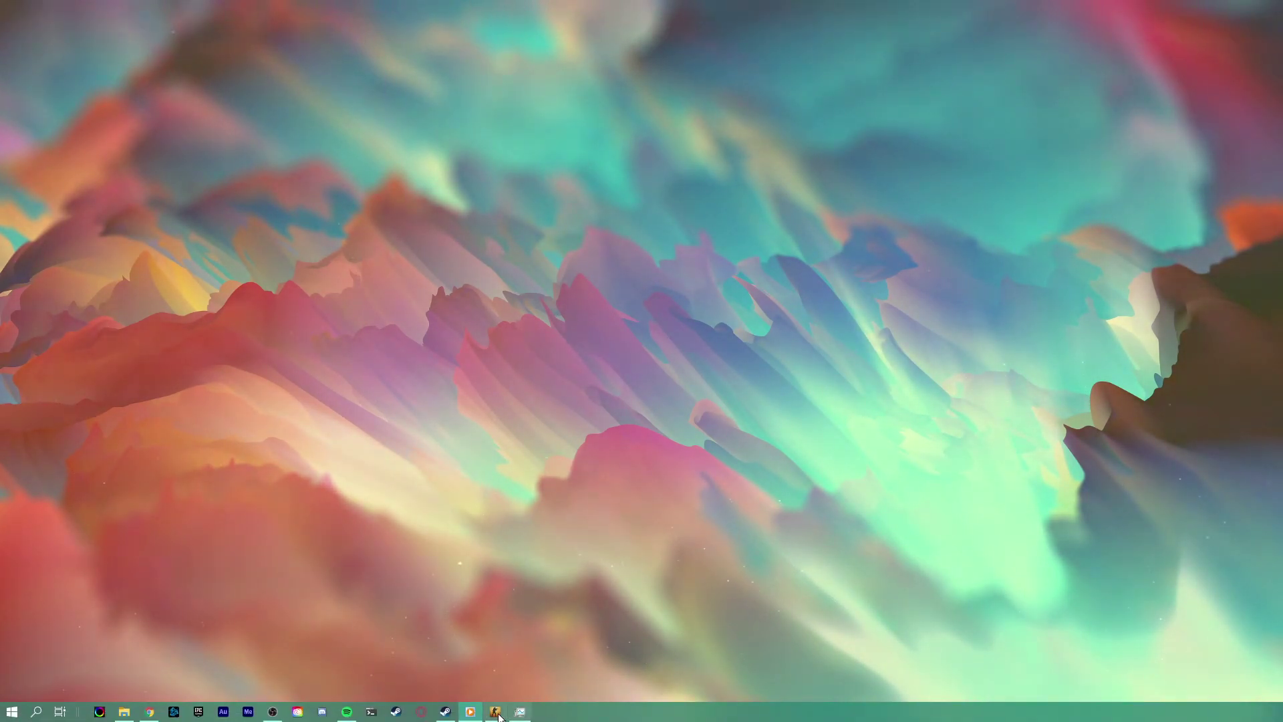
Switch to Counter-Strike: Global Offensive and set Max Acceptable Matchmaking Ping to 80 in the game settings.
left_click(497, 714)
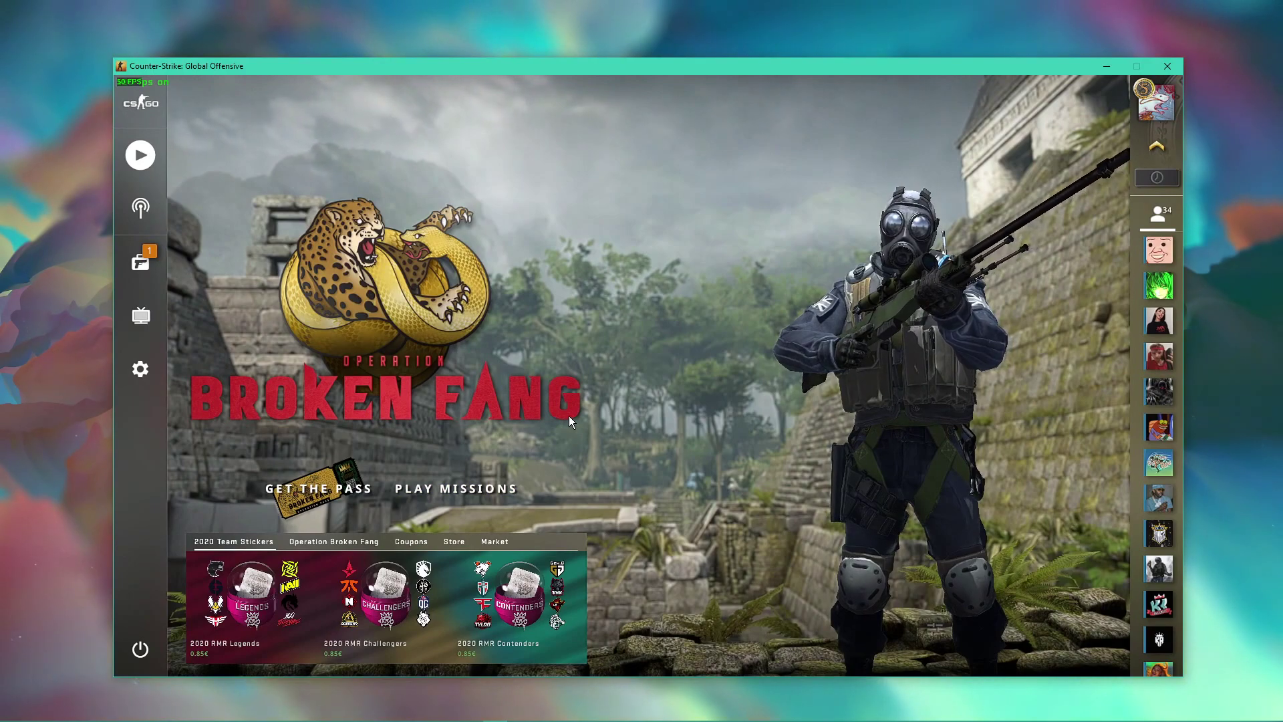
left_click(146, 377)
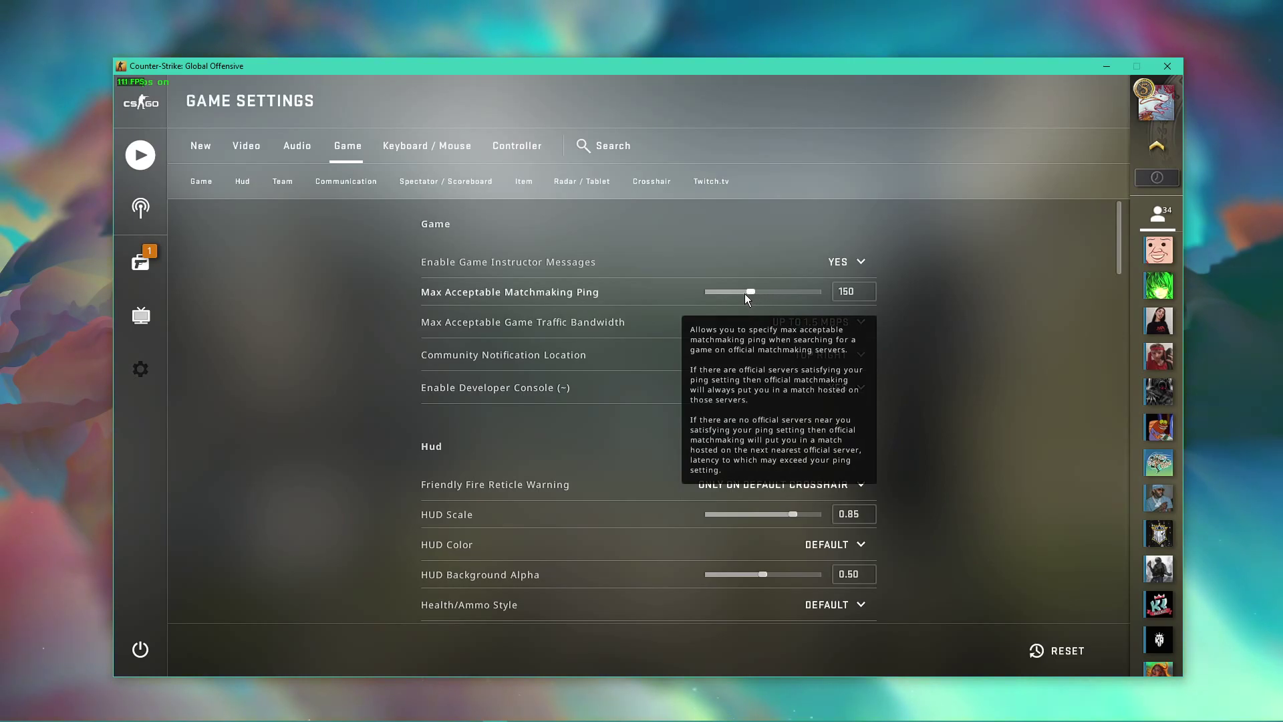
left_click_drag(729, 293, 725, 292)
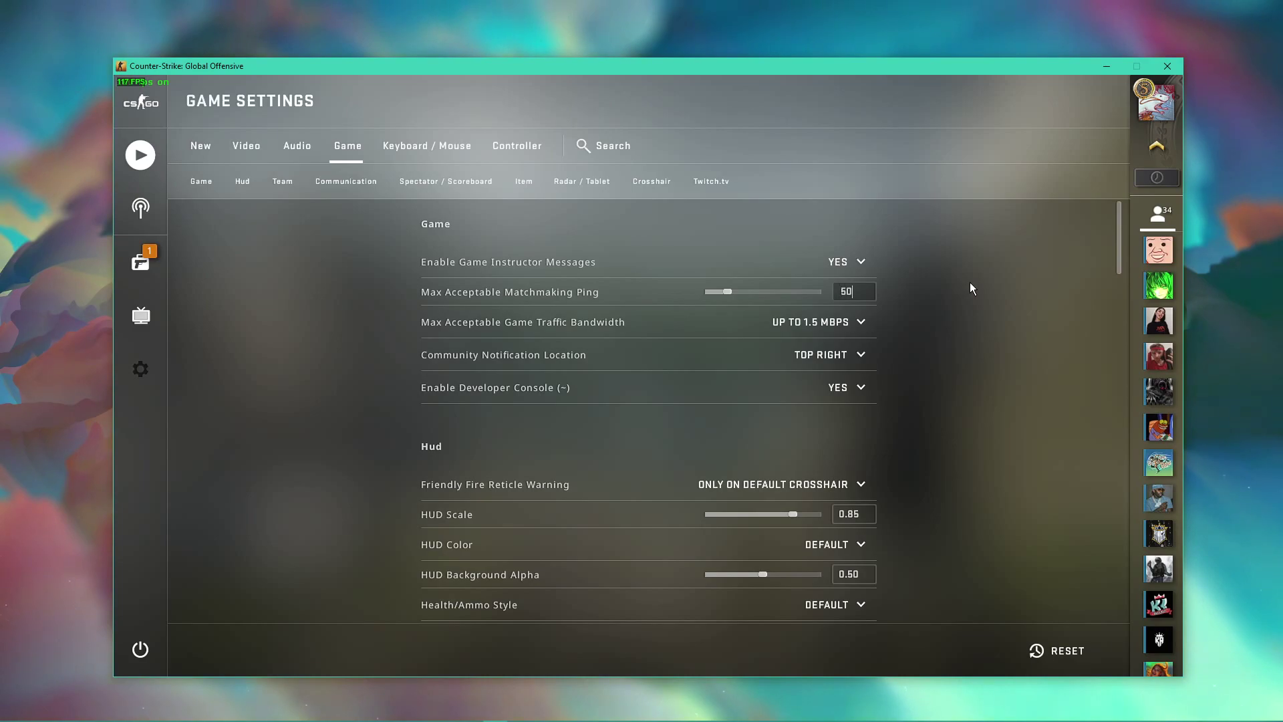
key("BackSpace")
key("BackSpace")
type("80")
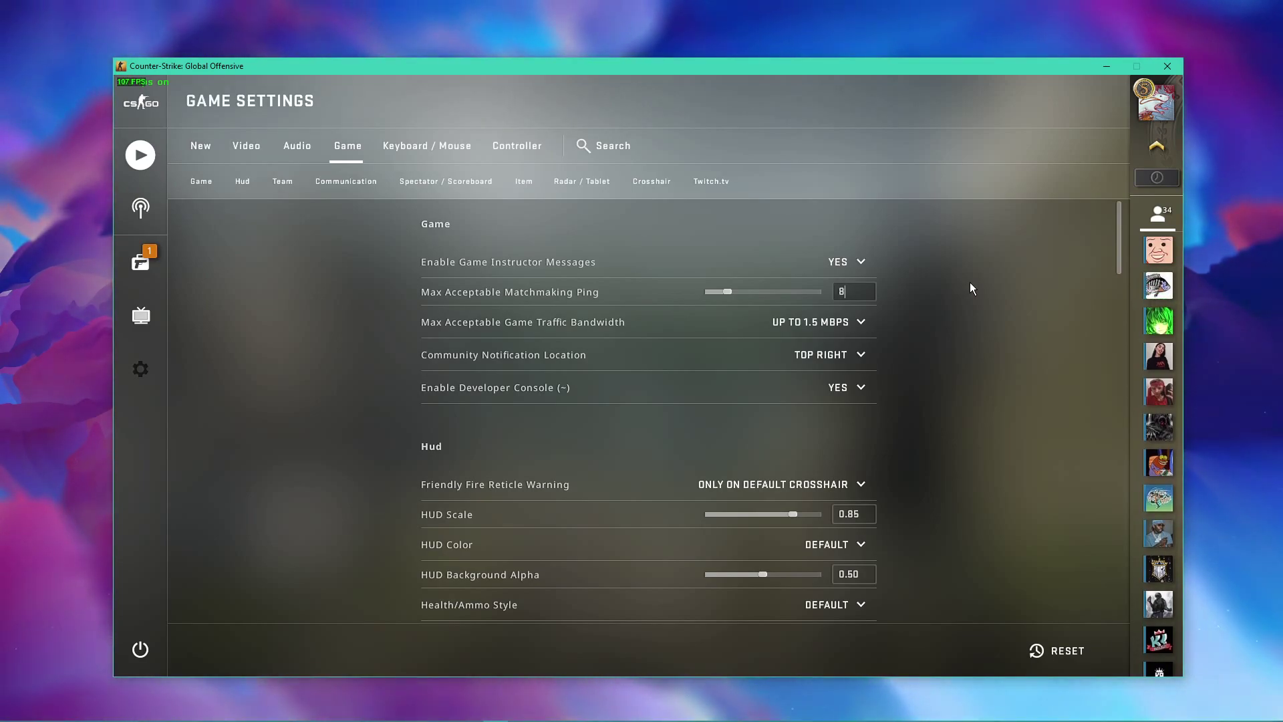
Check the Enable Developer Console choices, leave the settings, and turn on the net graph with console command net_graph 1.
left_click(856, 393)
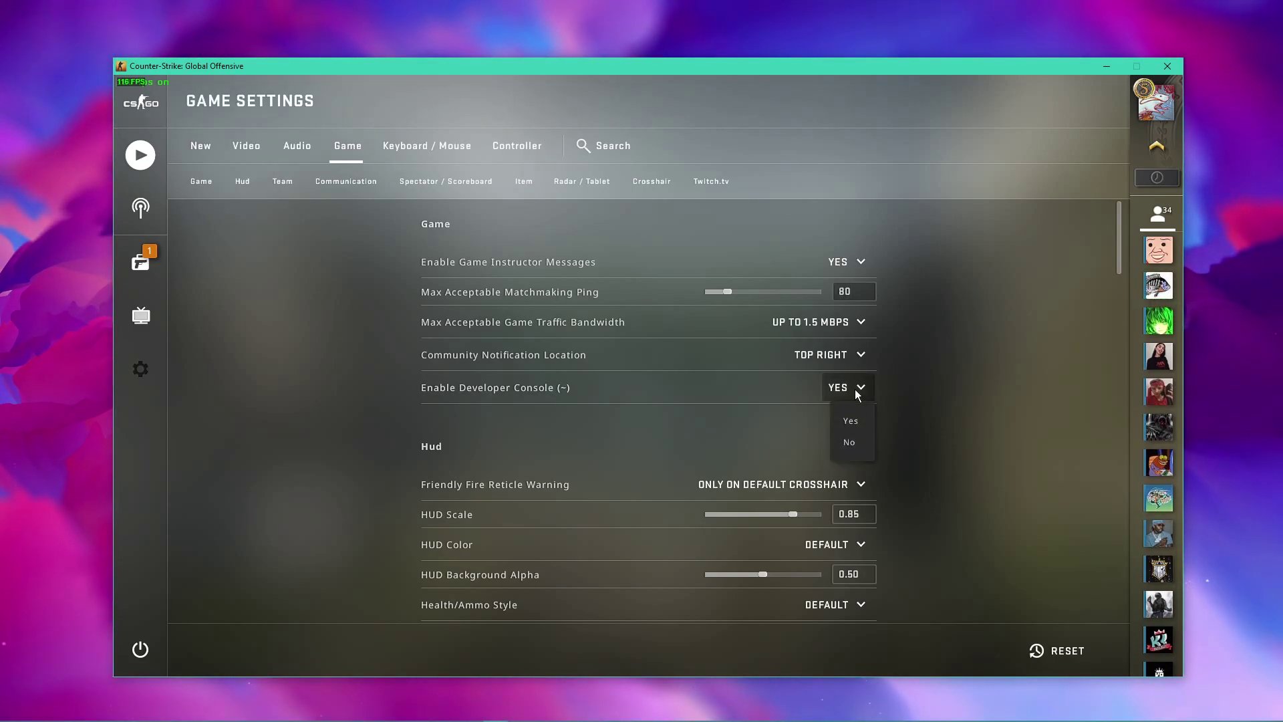
key("Escape")
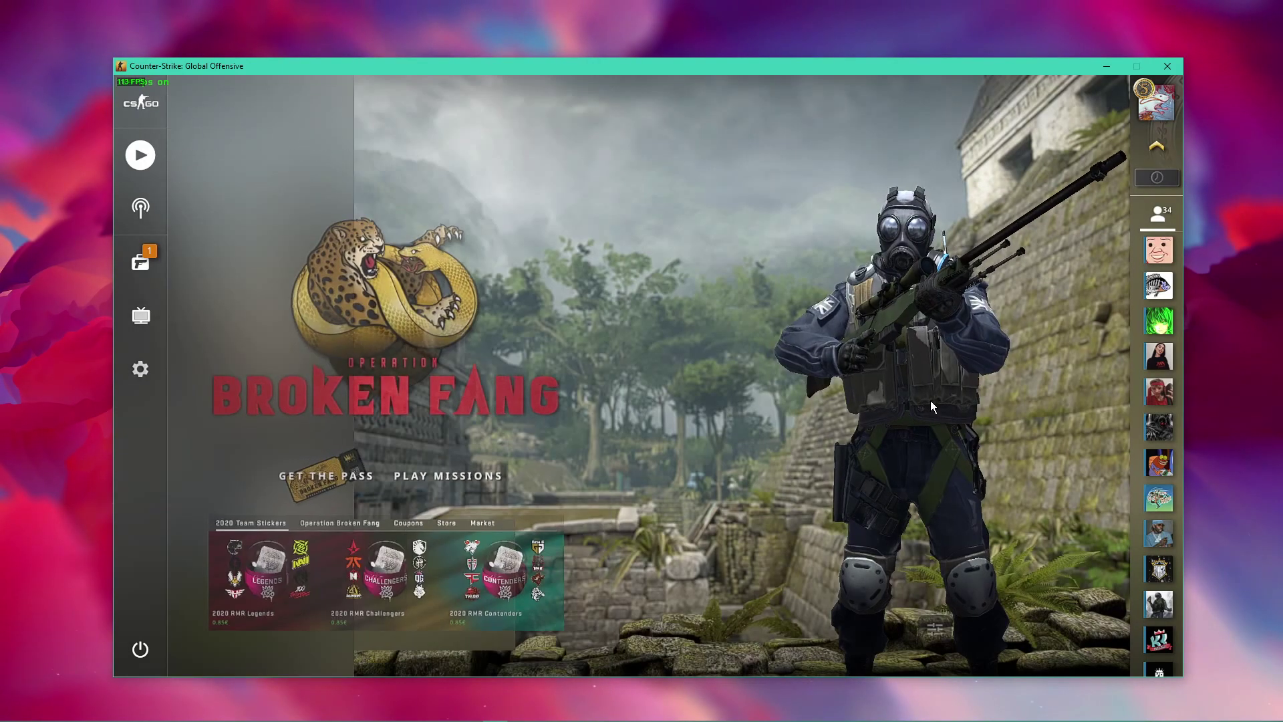
key("grave")
type("net_graph 1")
key("Return")
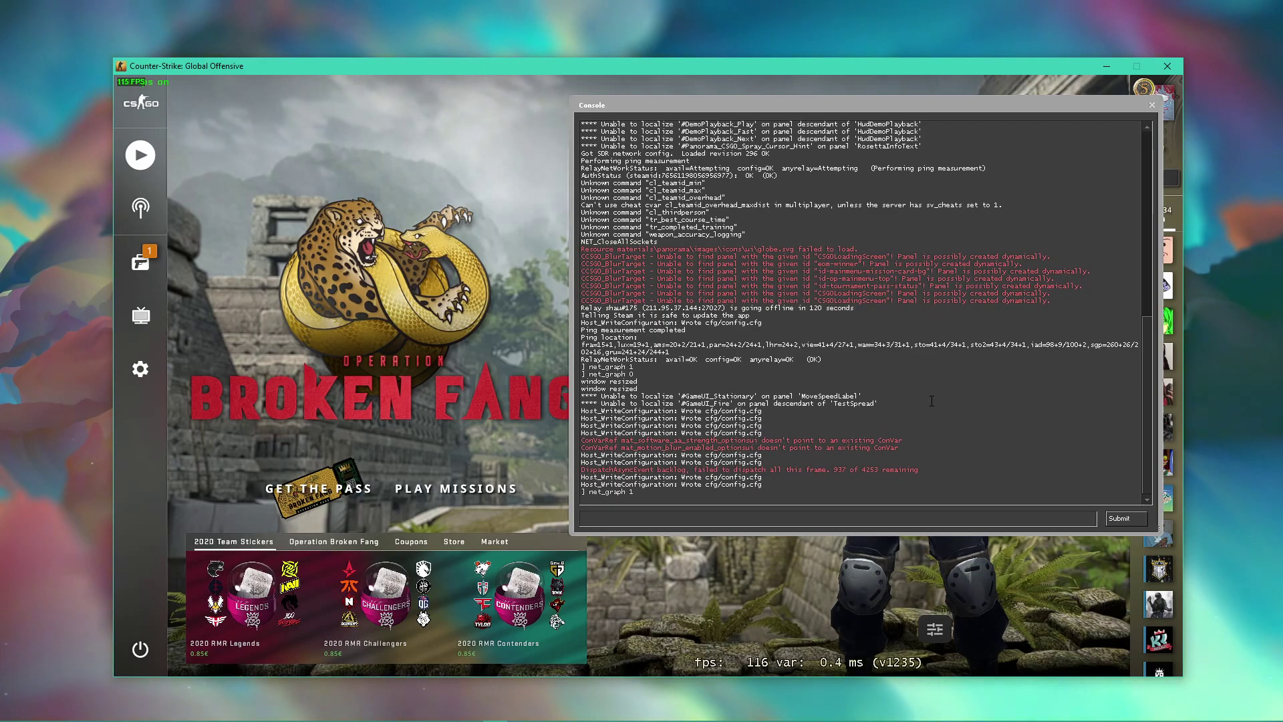
key("grave")
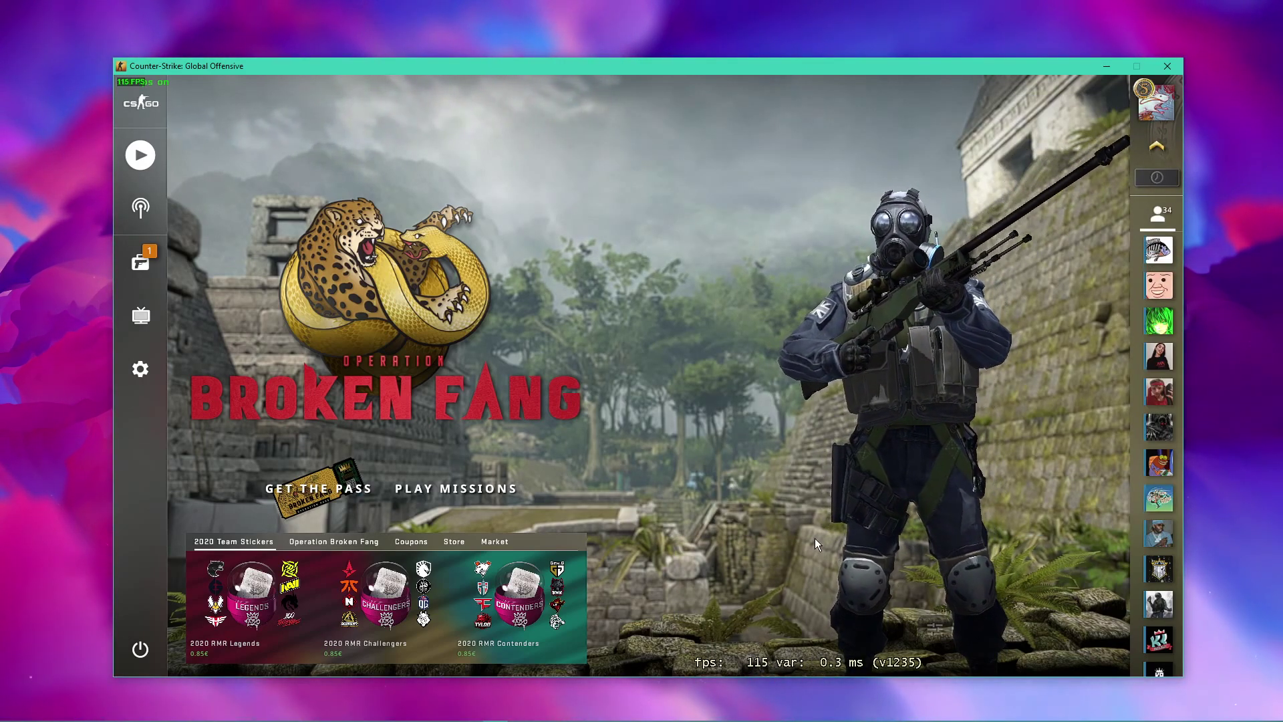
Turn off the net graph with the console command net_graph 0 and close the console.
key("grave")
type("net_graph")
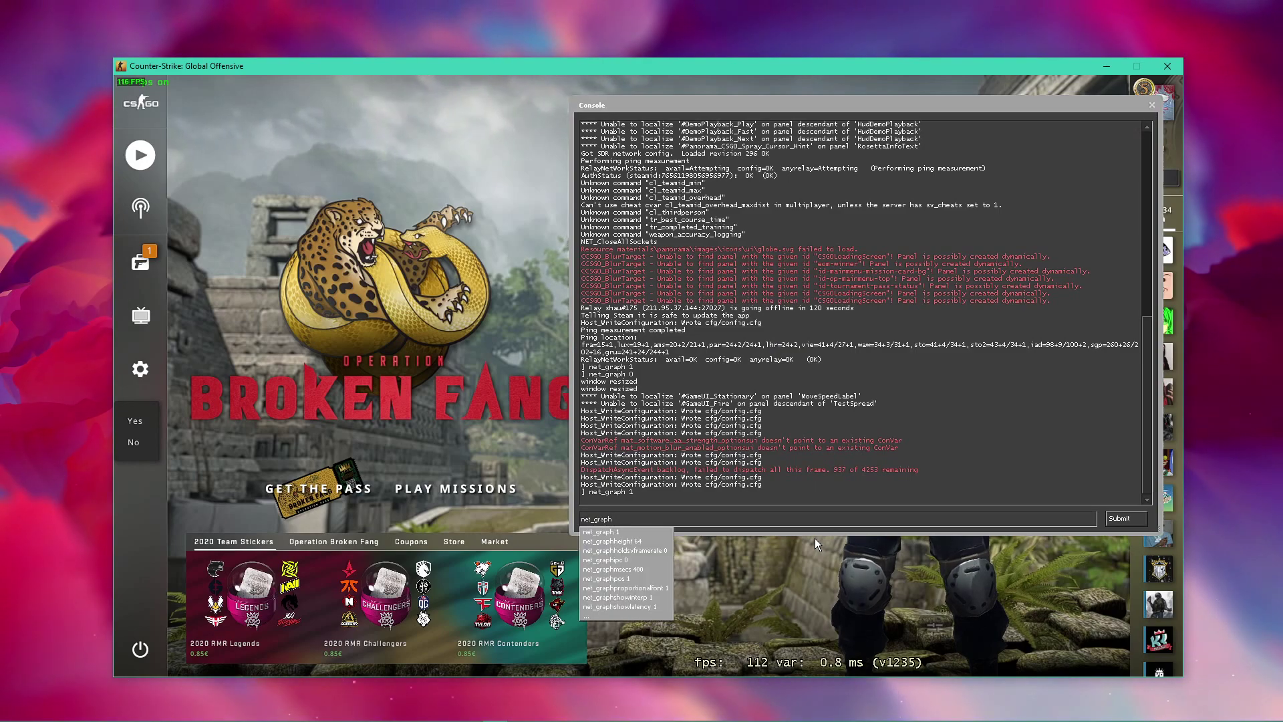
type(" 0")
key("Return")
key("grave")
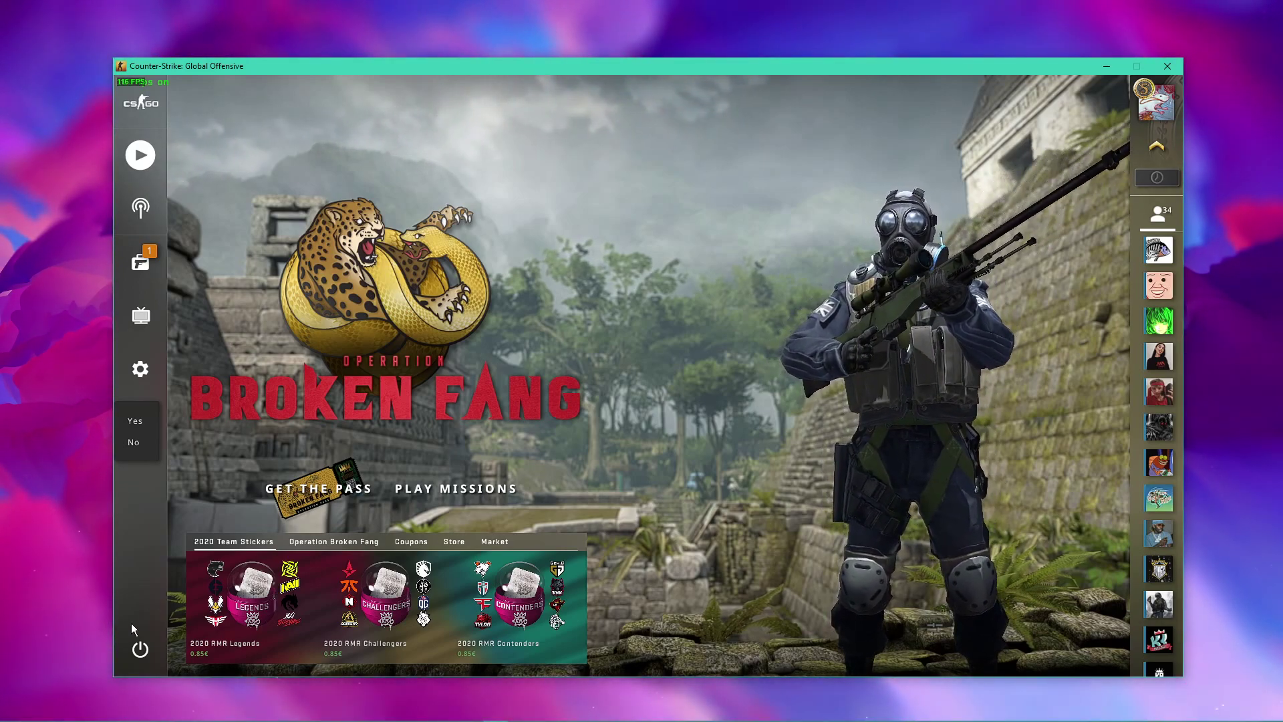
Quit Counter-Strike: Global Offensive and confirm the exit.
left_click(140, 647)
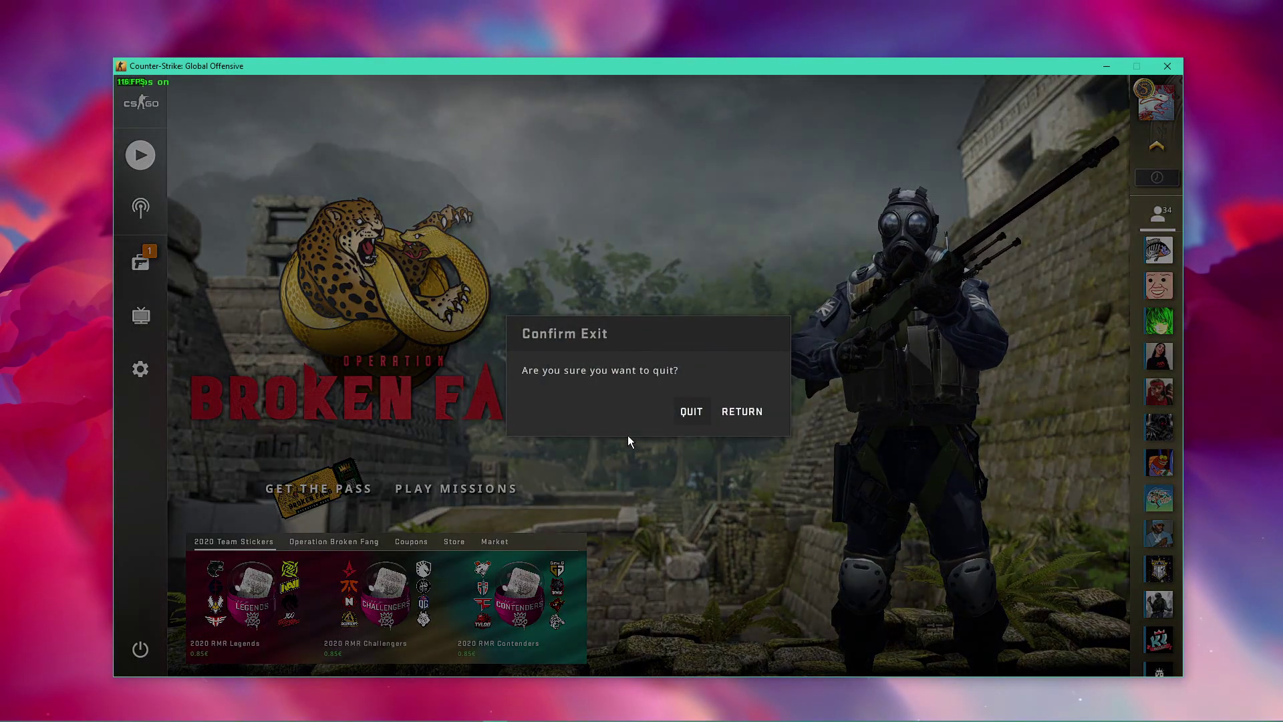
left_click(689, 411)
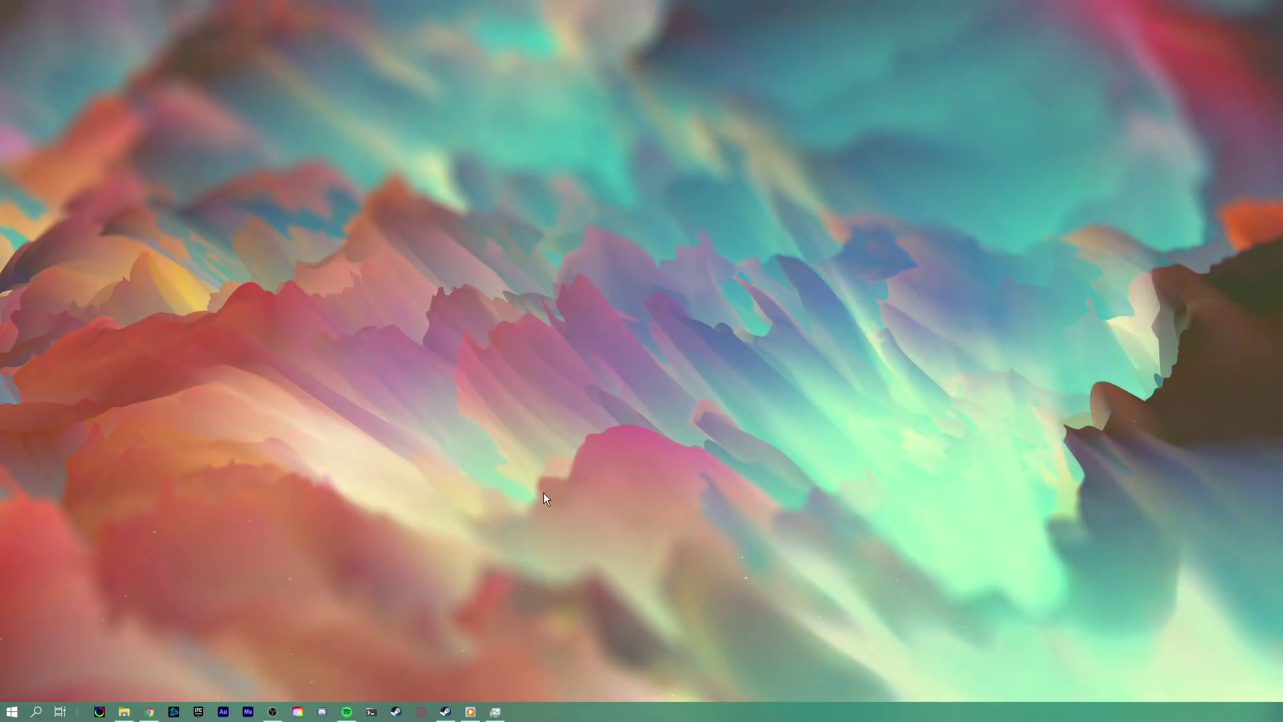
Show the game's library page in Steam, reposition its window, and minimize it.
left_click(446, 711)
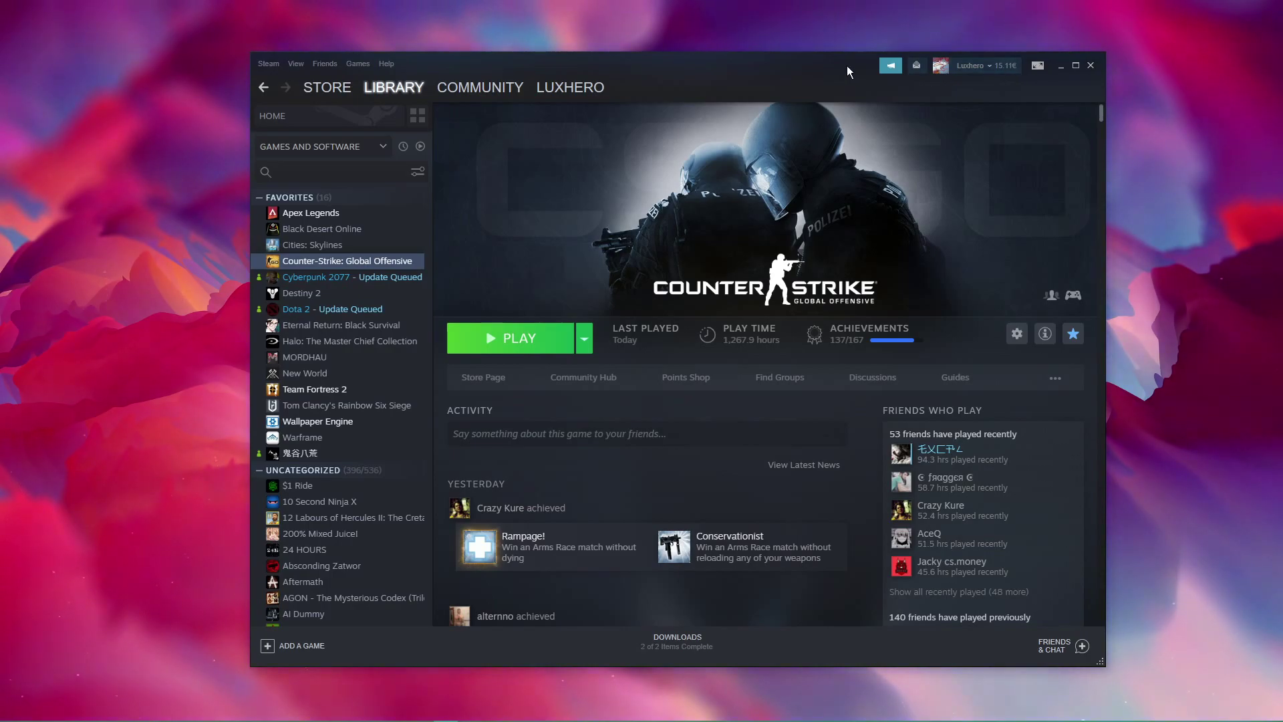
left_click_drag(777, 64, 712, 53)
left_click(996, 54)
Switch to Chrome and examine the Steam services and regional server status on steamstat.us.
left_click(139, 715)
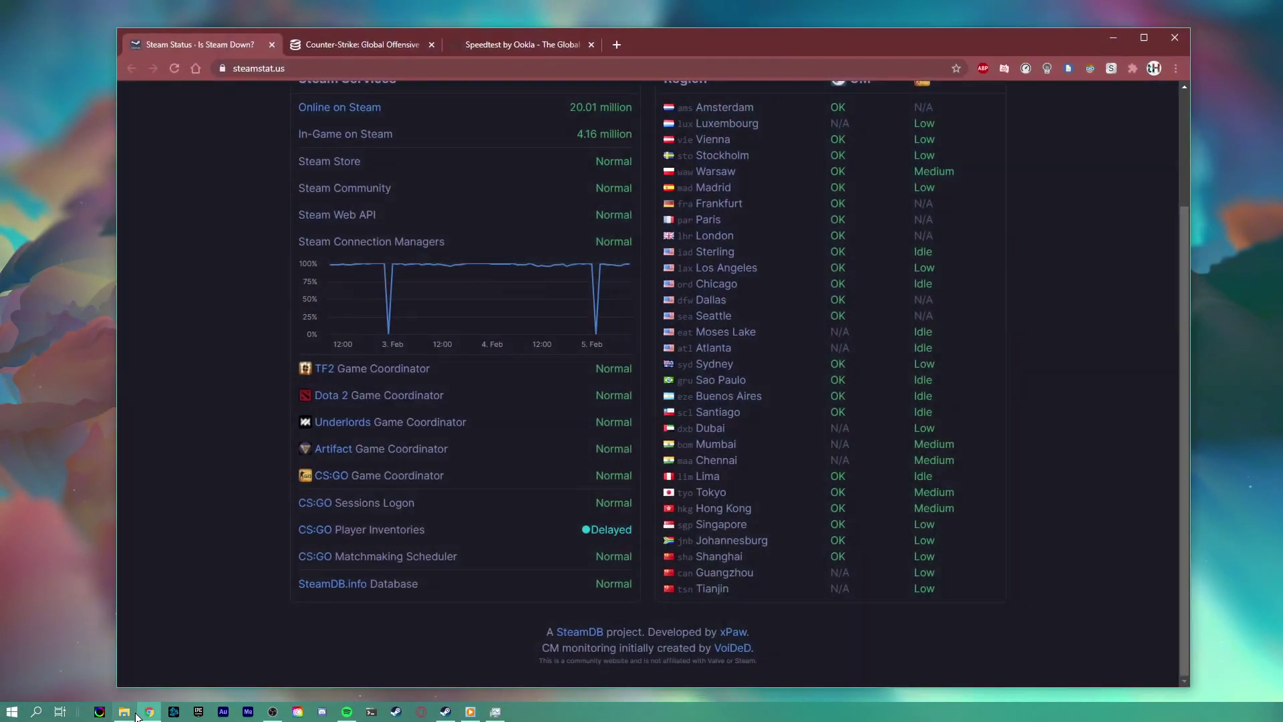
scroll(147, 575, "up", 3)
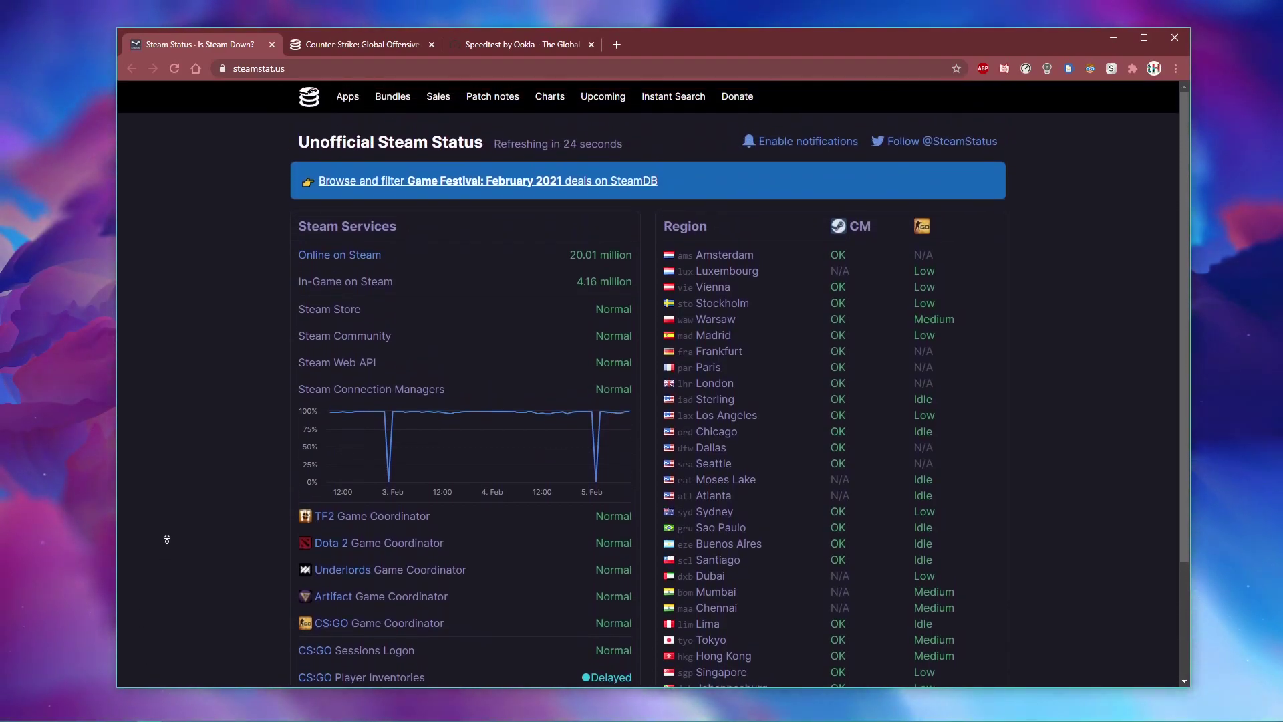
scroll(170, 540, "down", 3)
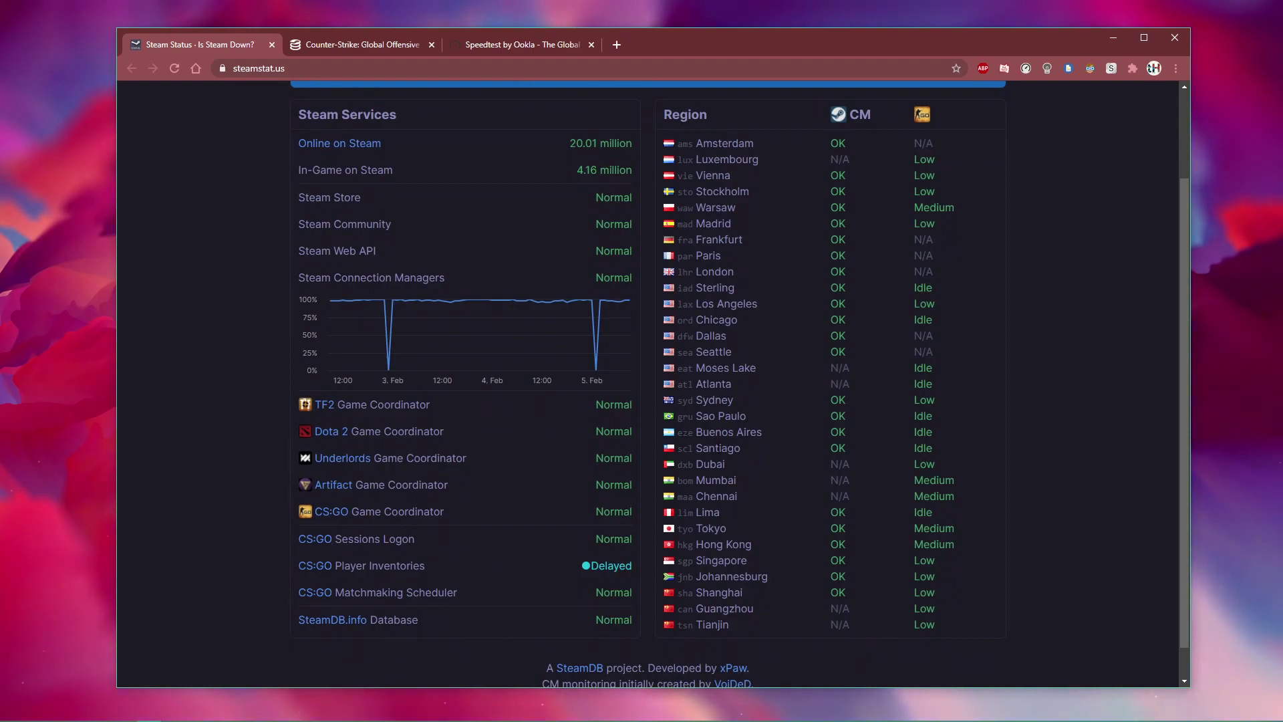
scroll(321, 588, "down", 1)
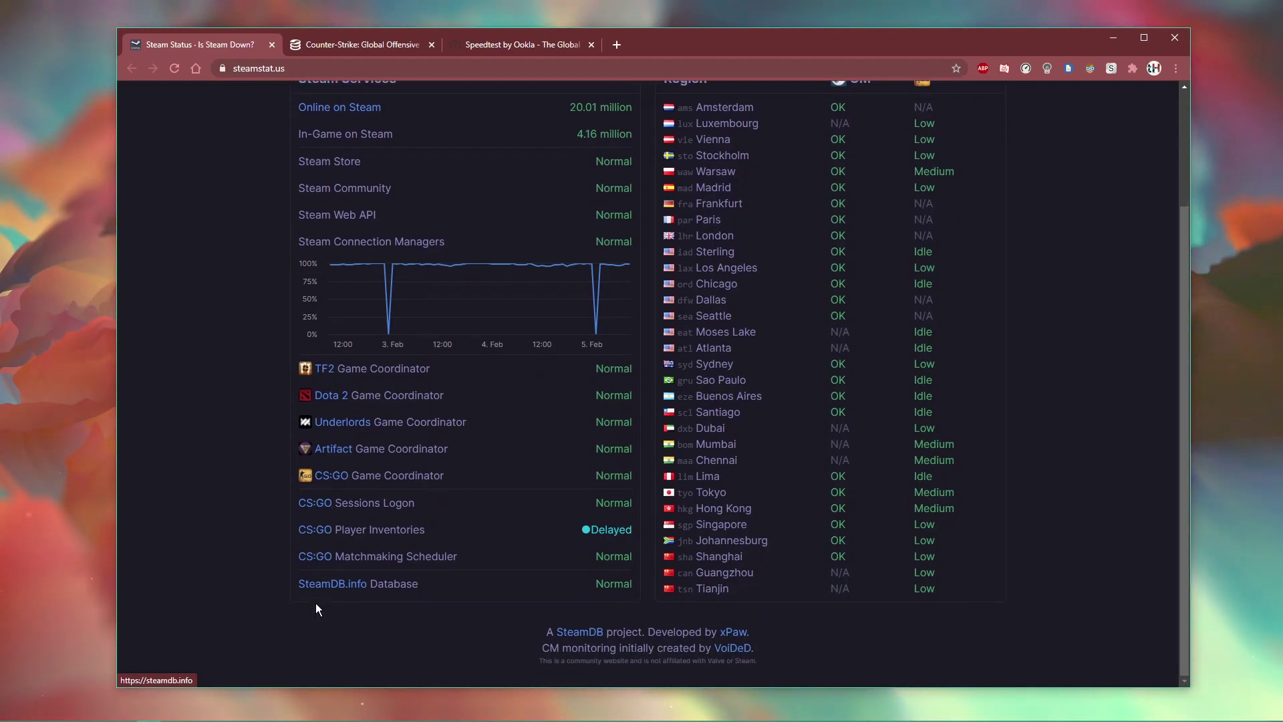
scroll(316, 603, "up", 4)
Examine the Counter-Strike: Global Offensive player charts and app information on SteamDB.
left_click(364, 44)
middle_click(206, 260)
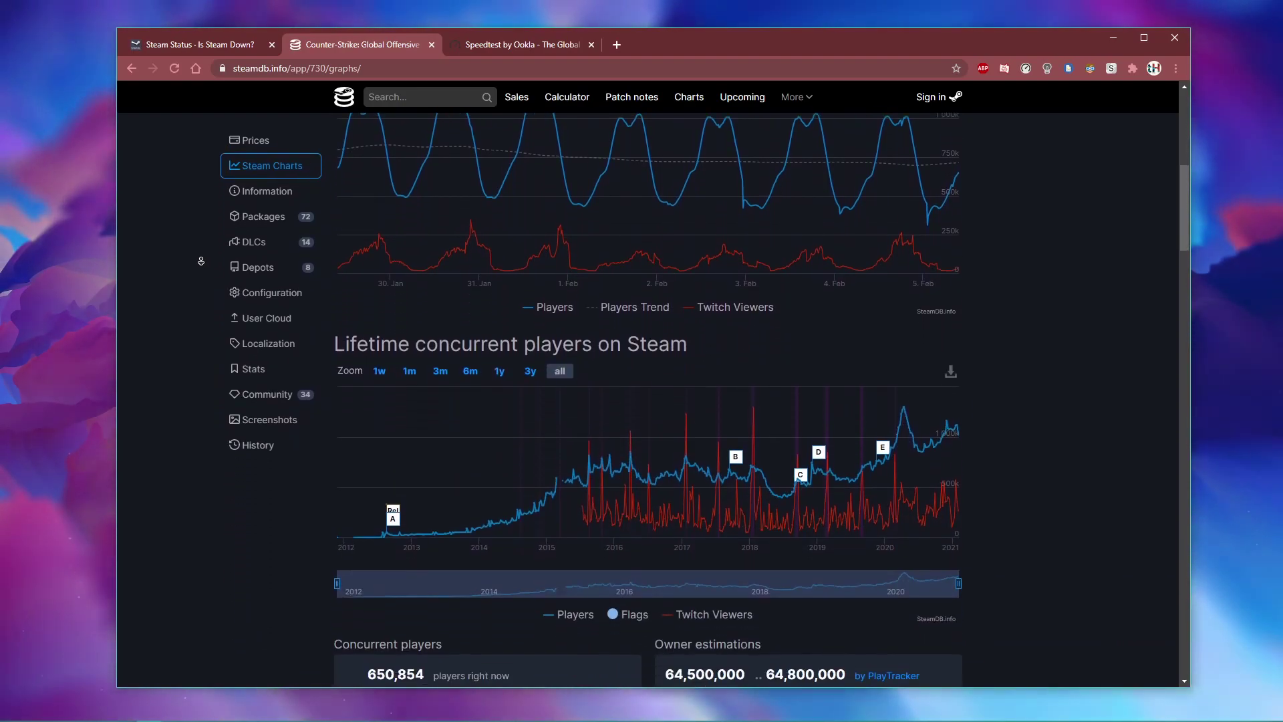
middle_click(203, 265)
scroll(206, 200, "up", 15)
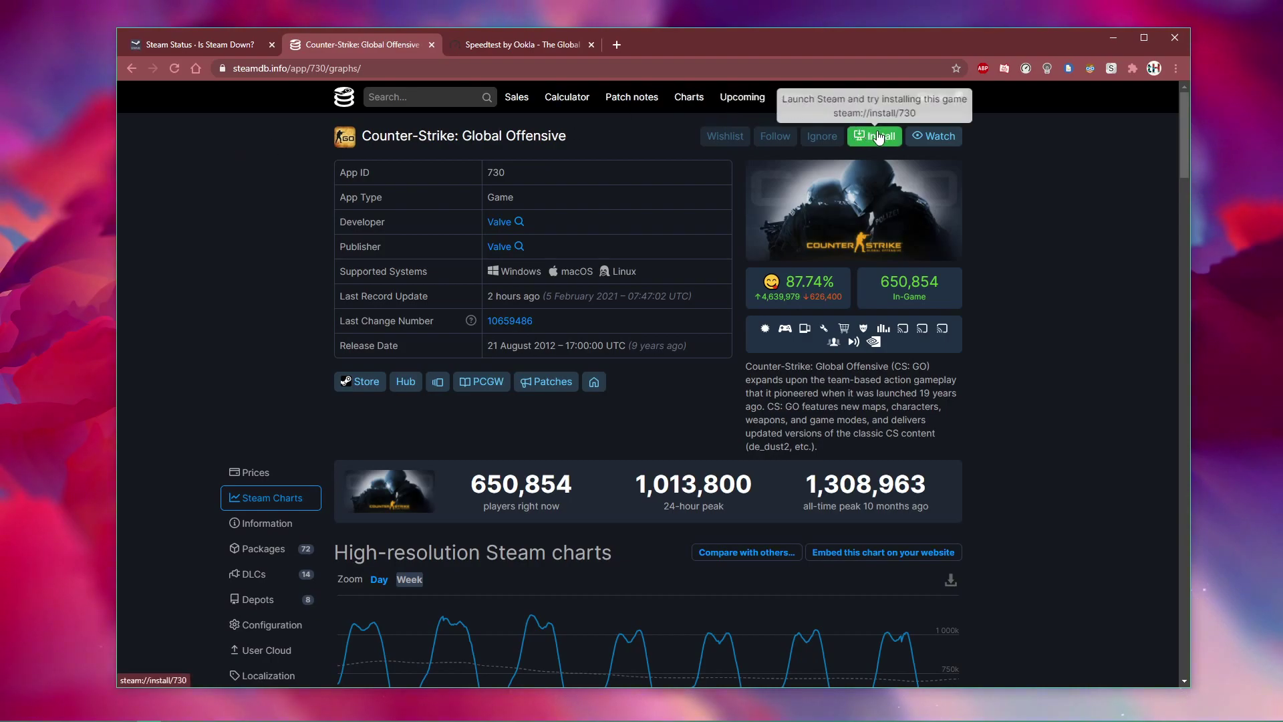
Switch to the Speedtest by Ookla page and start a connection speed test.
left_click(556, 46)
left_click(573, 278)
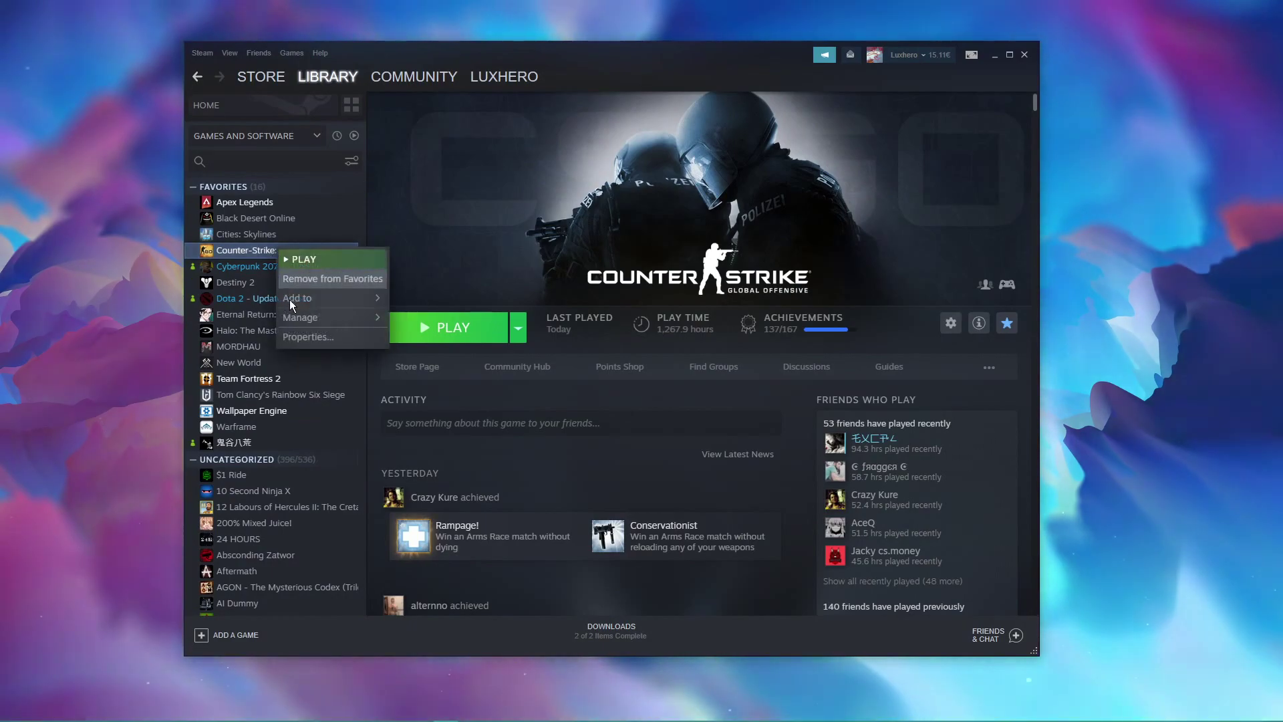
Open Counter-Strike: Global Offensive's properties in Steam, close the library window, and move the properties dialog to mid-screen.
left_click(295, 338)
left_click(1024, 55)
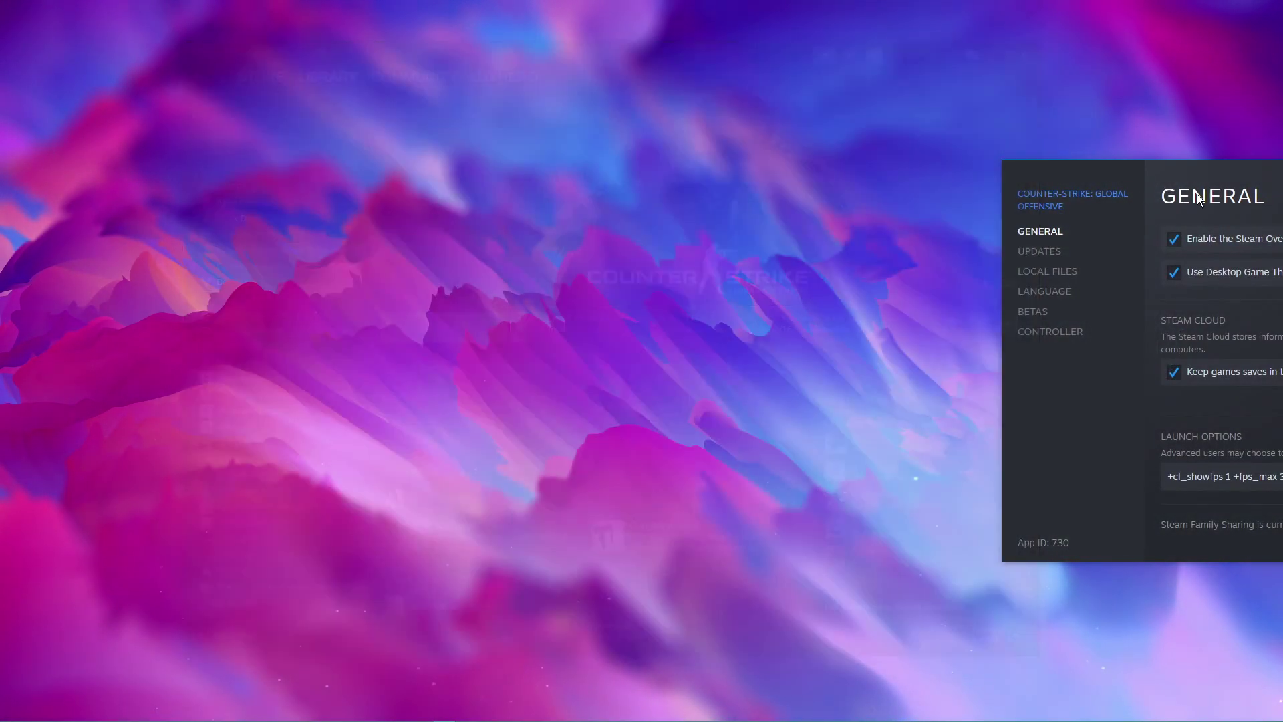
left_click_drag(1231, 162, 592, 161)
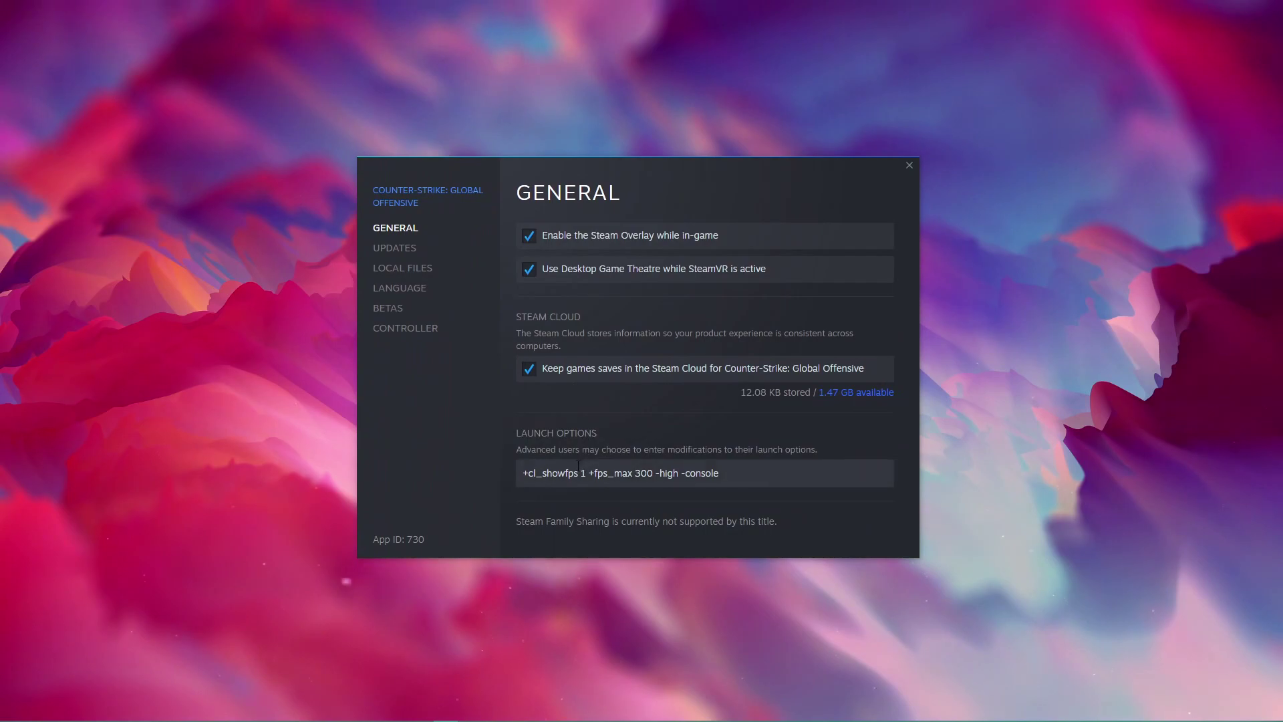
Replace the launch options with +fps_max 0 +cl_showfps 1 -nojoy -nod3d9ex -high -rate 128000 -cl_cmdrate 128 cl_interp 0 cl_interpratio 1 cl_langcompensation 1.
left_click_drag(720, 473, 453, 474)
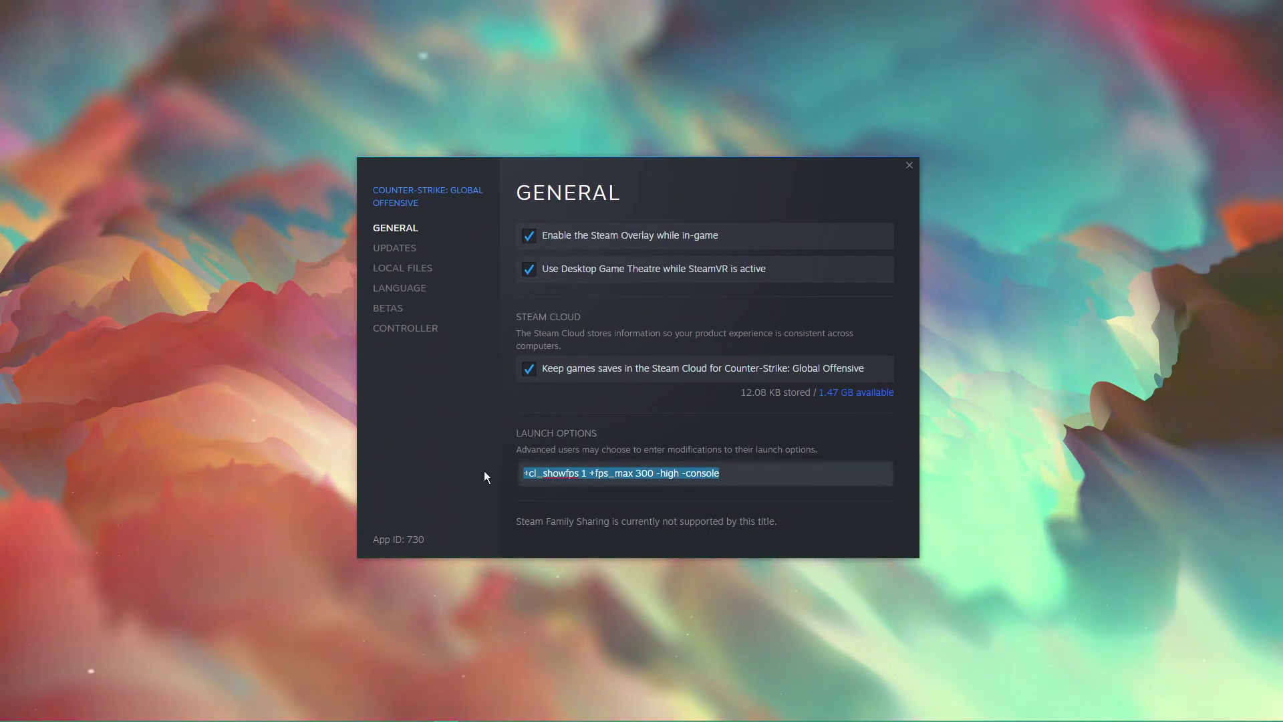
key("ctrl+v")
left_click(620, 498)
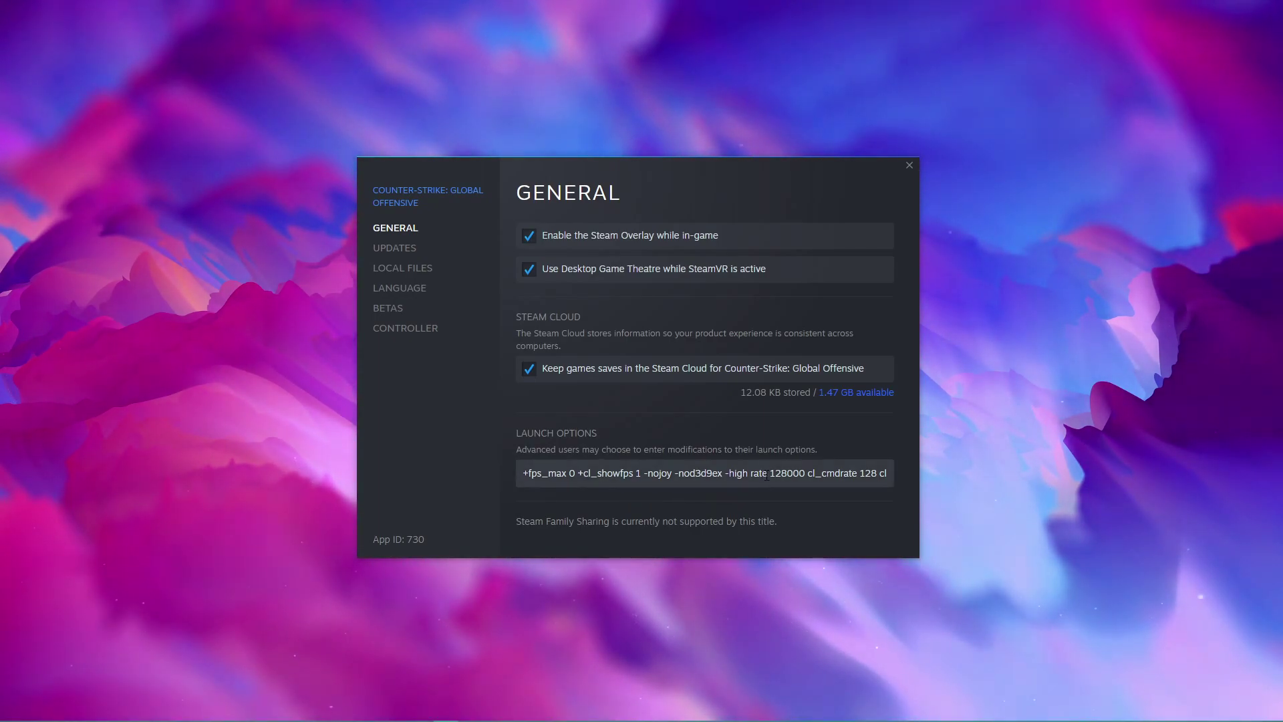
left_click(805, 474)
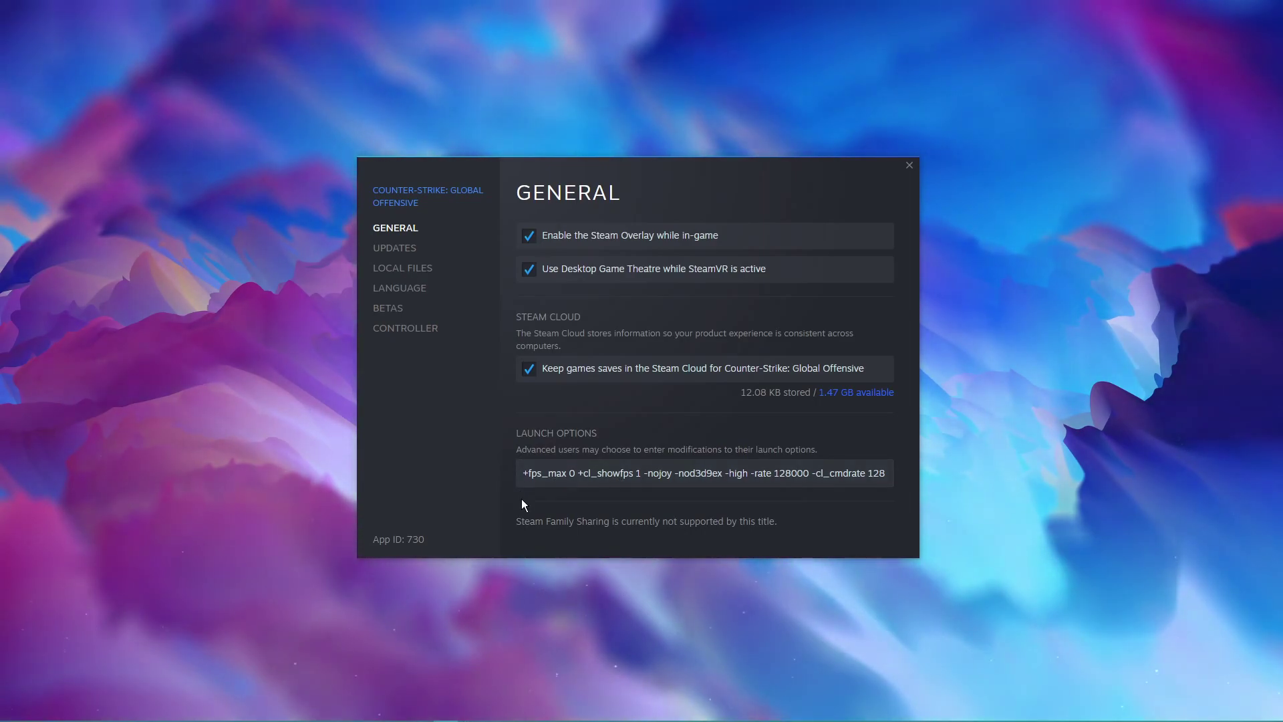
Look over the full launch options line and open the game's Local Files properties.
left_click_drag(804, 473, 884, 472)
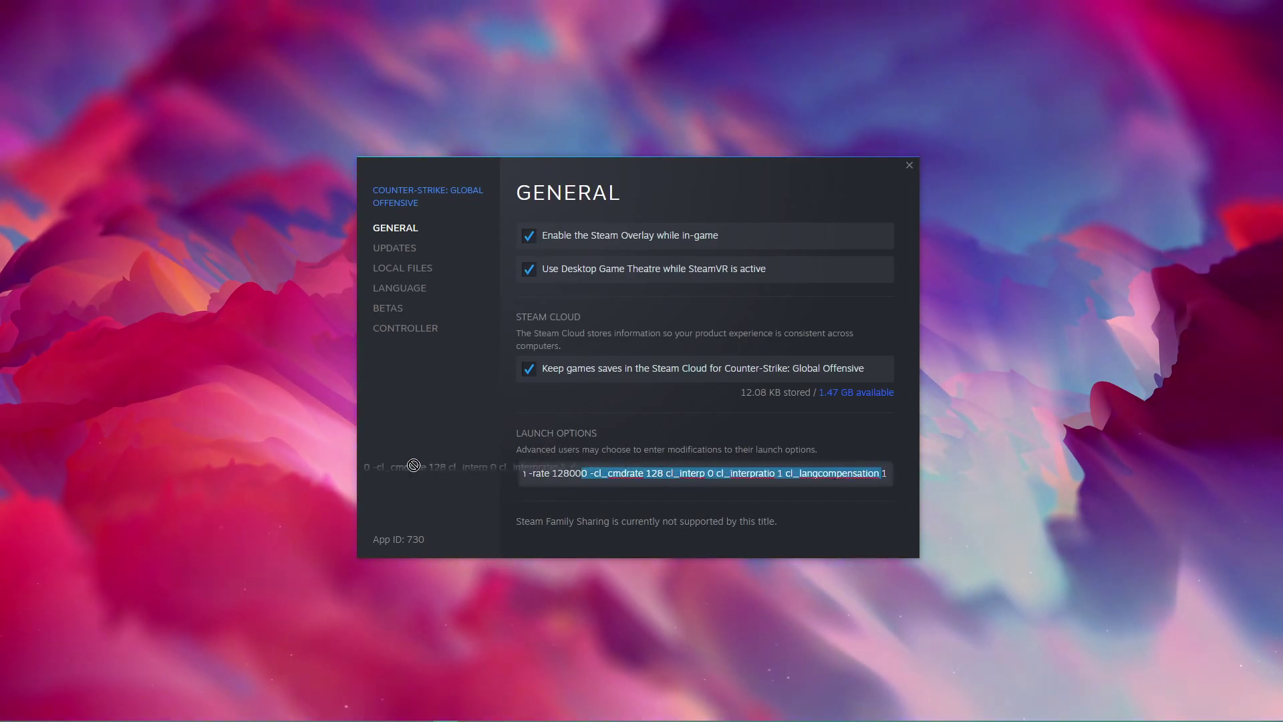
left_click_drag(413, 466, 414, 465)
left_click_drag(885, 473, 460, 468)
left_click(583, 475)
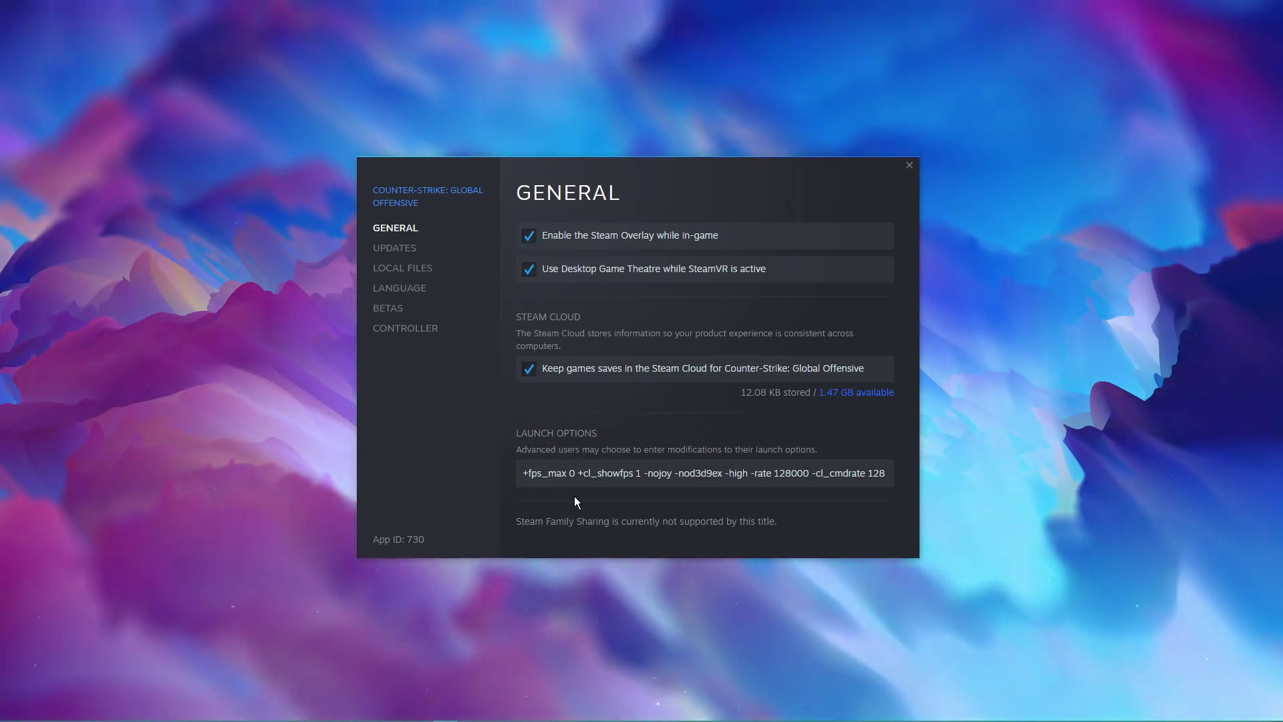
left_click(394, 270)
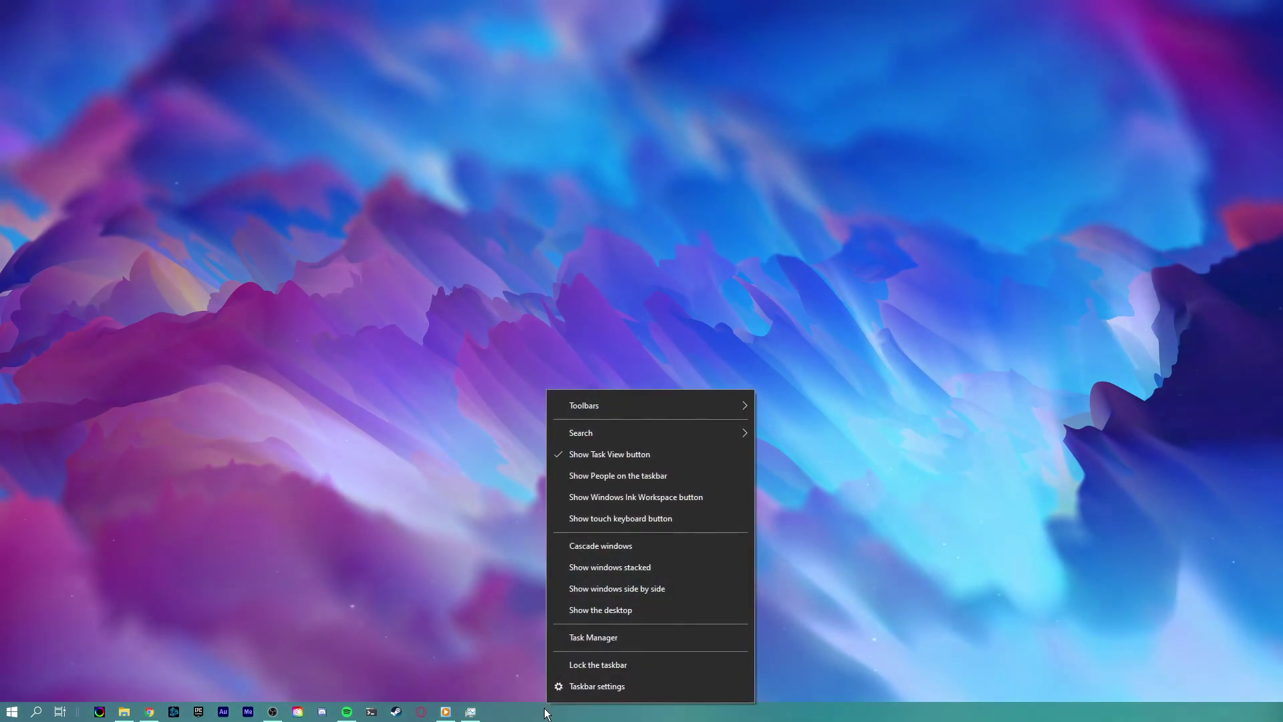
Launch Resource Monitor from Task Manager's performance view and close Task Manager.
left_click(577, 642)
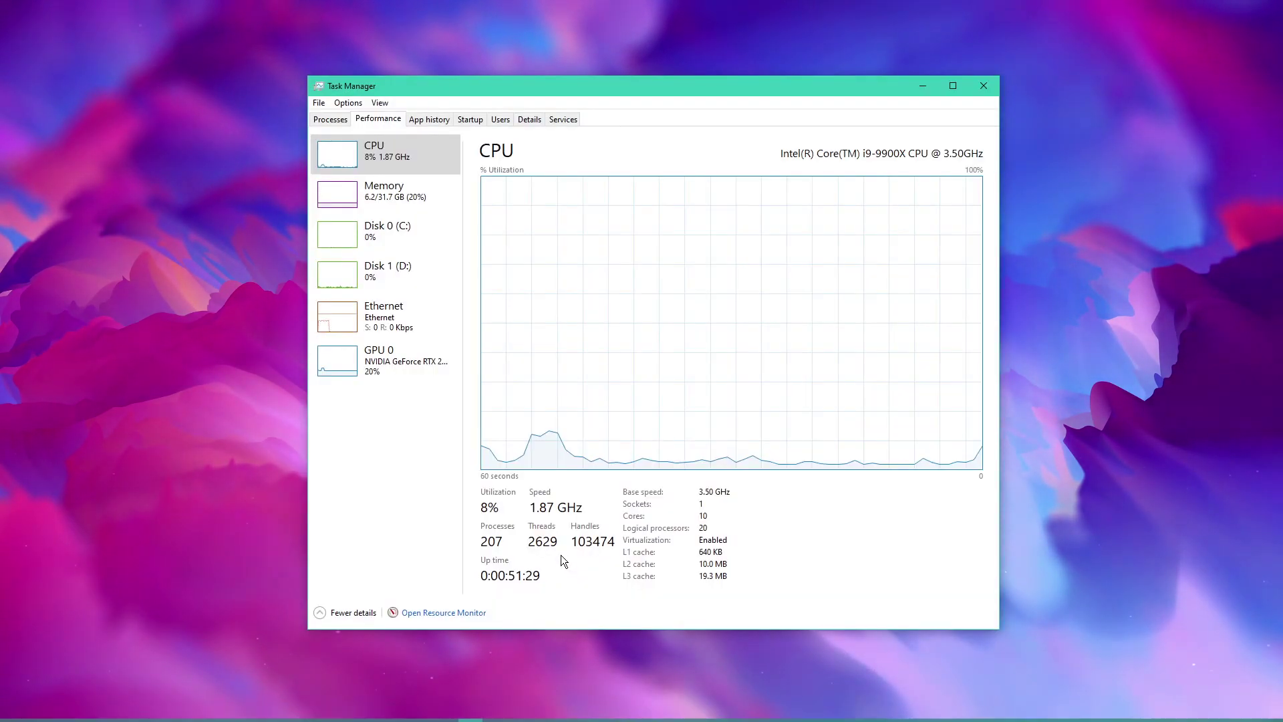
left_click(436, 612)
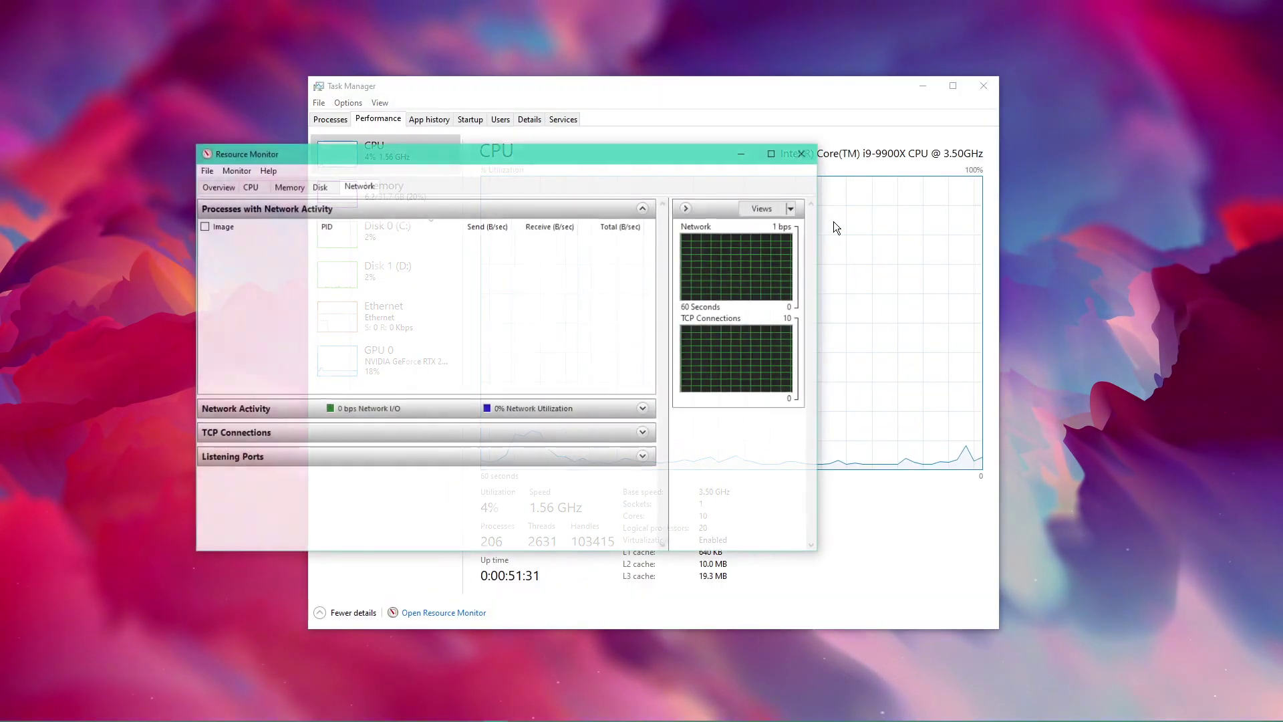
left_click(983, 86)
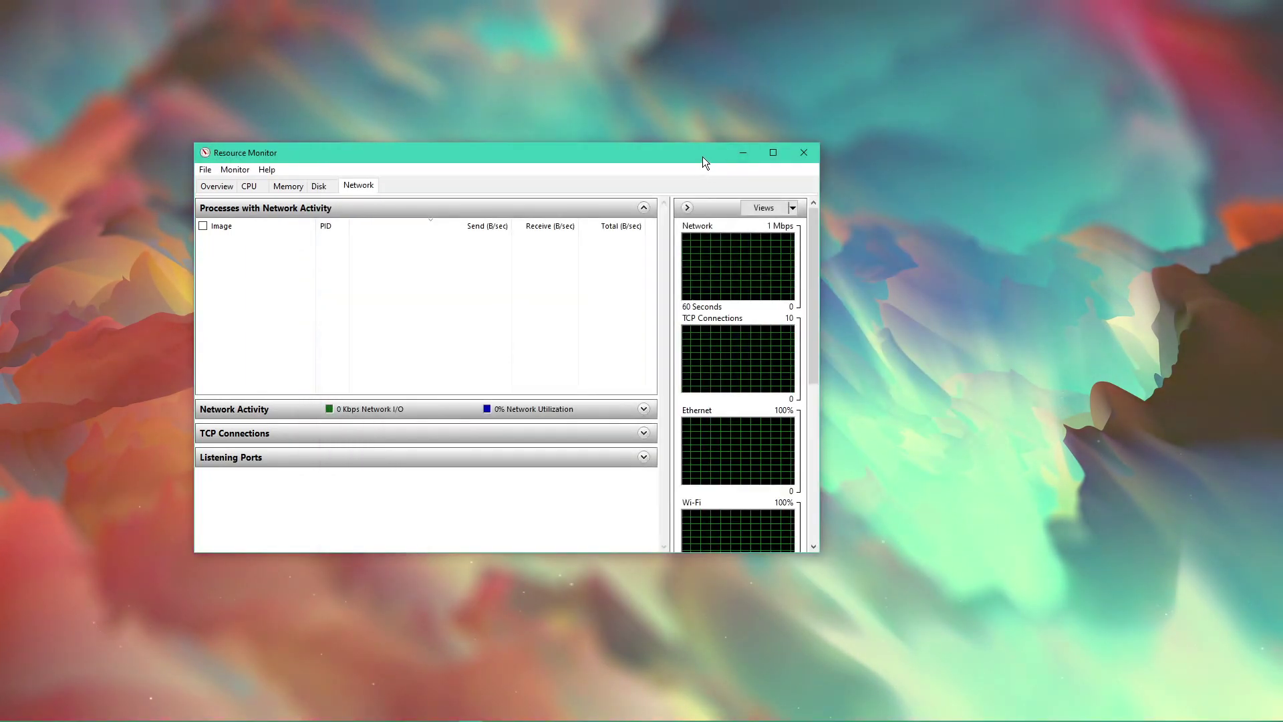
Enlarge the Resource Monitor window and move it to the middle of the screen.
left_click_drag(704, 155, 884, 147)
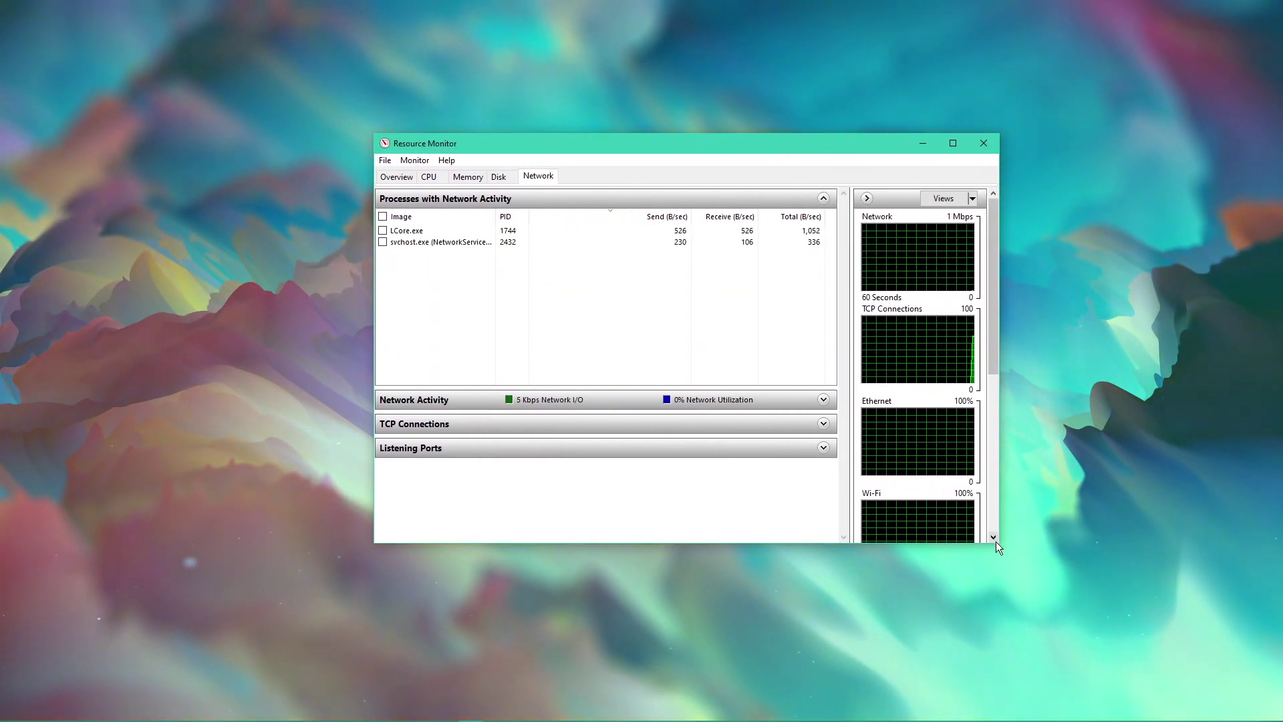
left_click_drag(997, 541, 1163, 623)
left_click_drag(823, 158, 684, 146)
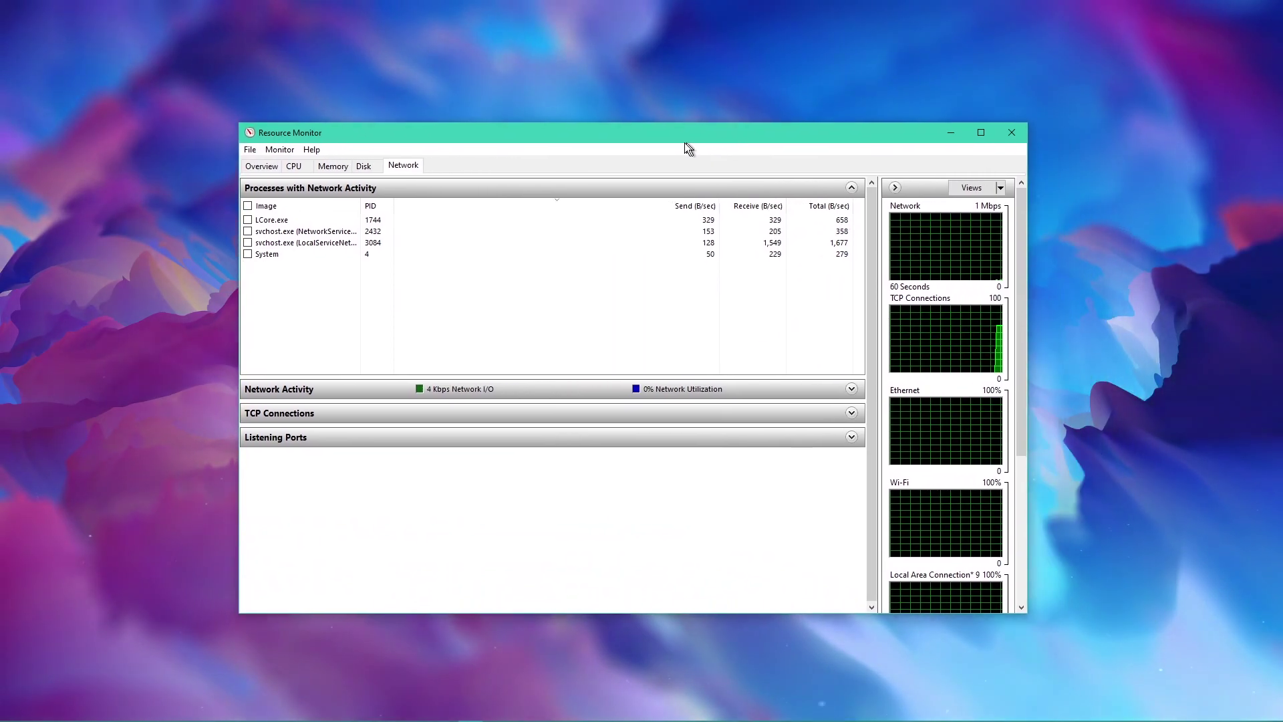
Select Spotify.exe among the processes with network activity and sort the list by Send (B/sec) in ascending order.
left_click(402, 185)
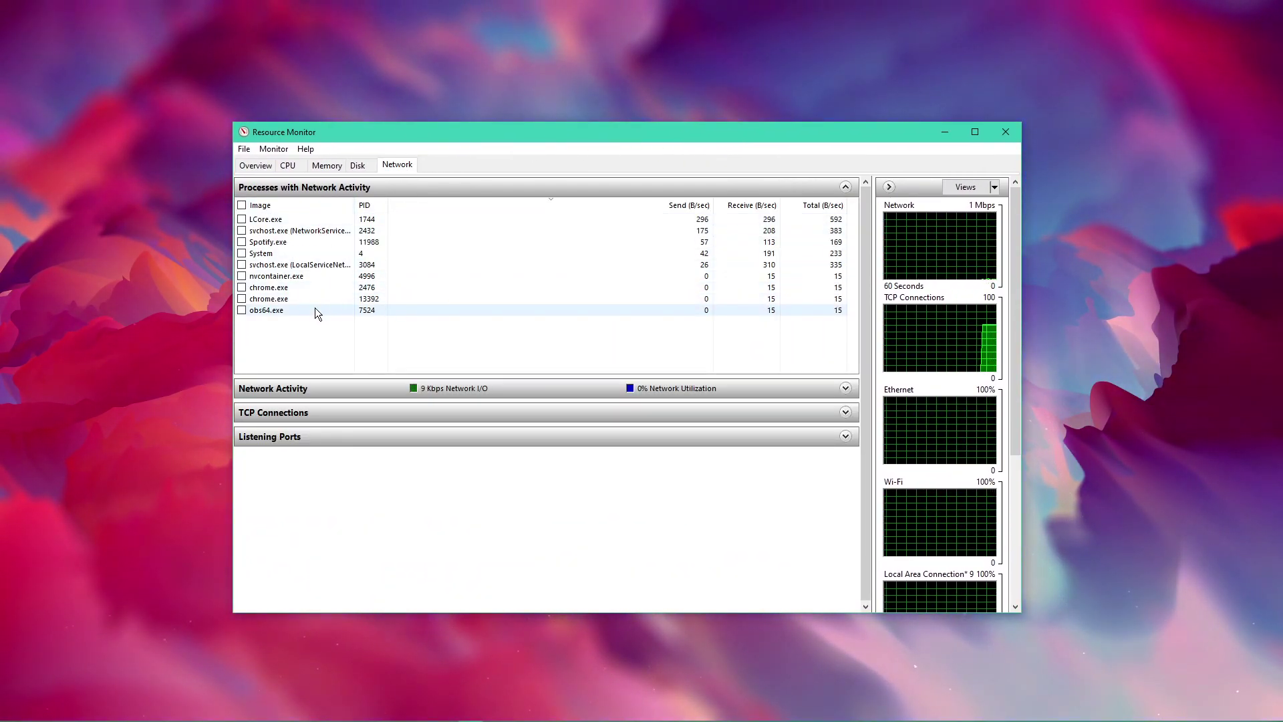
left_click(307, 241)
left_click(676, 205)
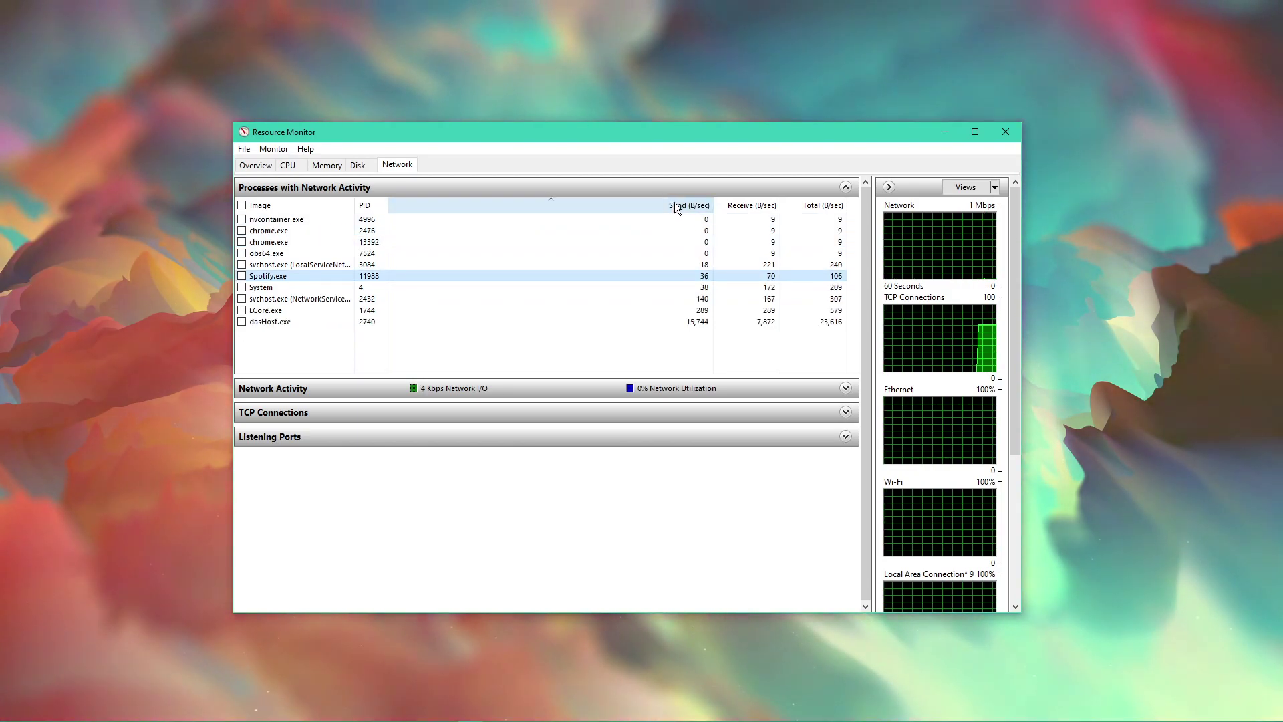
Sort the network processes by Receive (B/sec) in descending order and view the available process actions for chrome.exe.
left_click(750, 204)
left_click(665, 221)
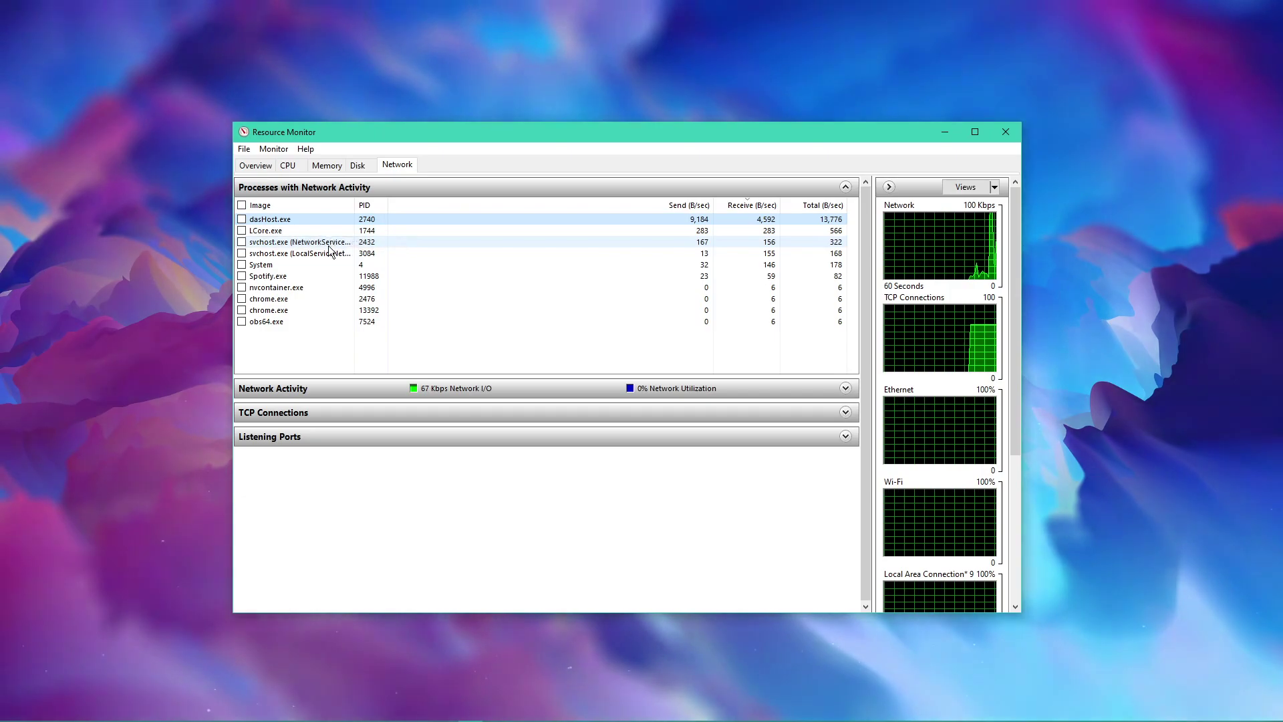
left_click(314, 298)
right_click(314, 298)
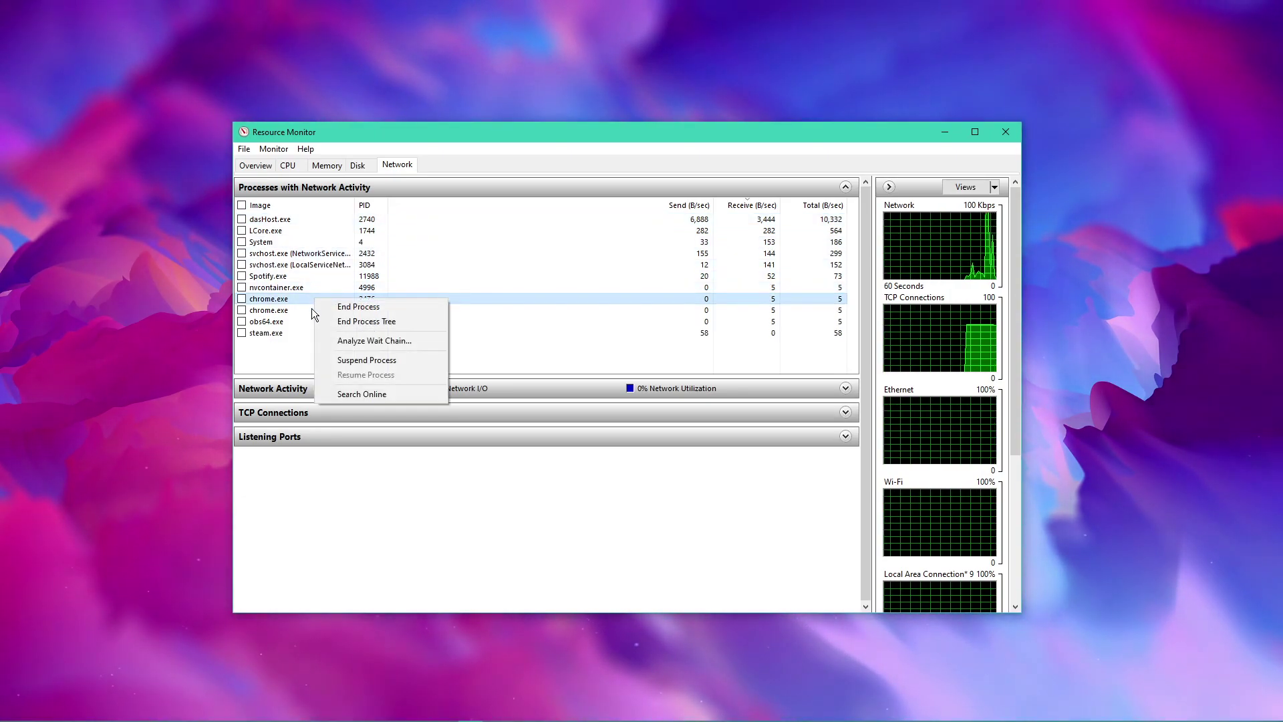
View the available actions for two other listed network processes, and close Resource Monitor.
left_click(304, 287)
right_click(308, 288)
left_click(315, 254)
right_click(328, 253)
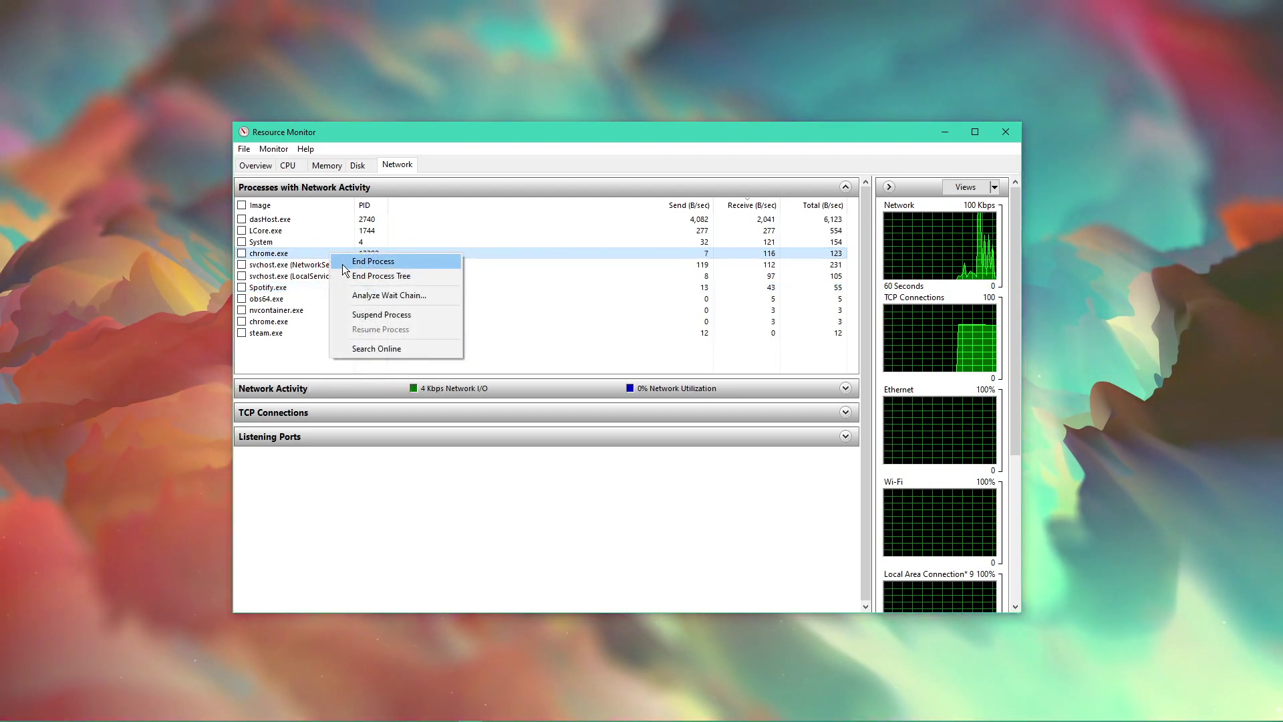
left_click(328, 228)
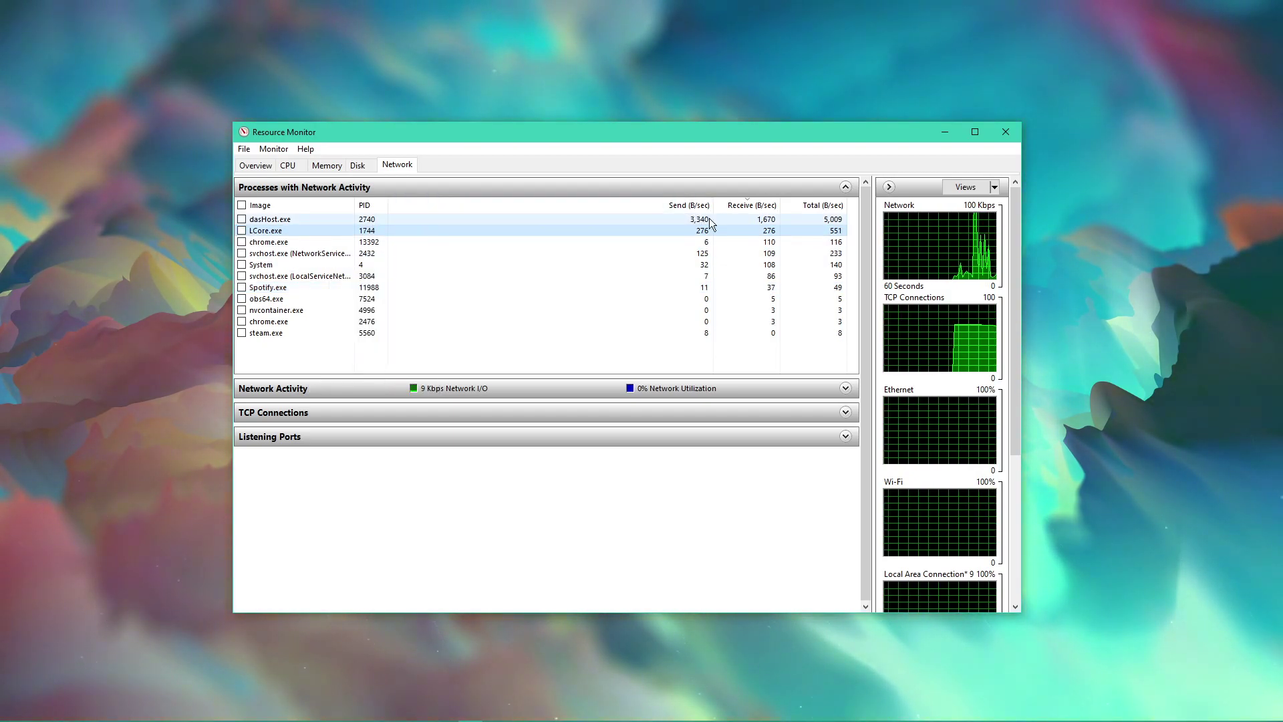
left_click(795, 191)
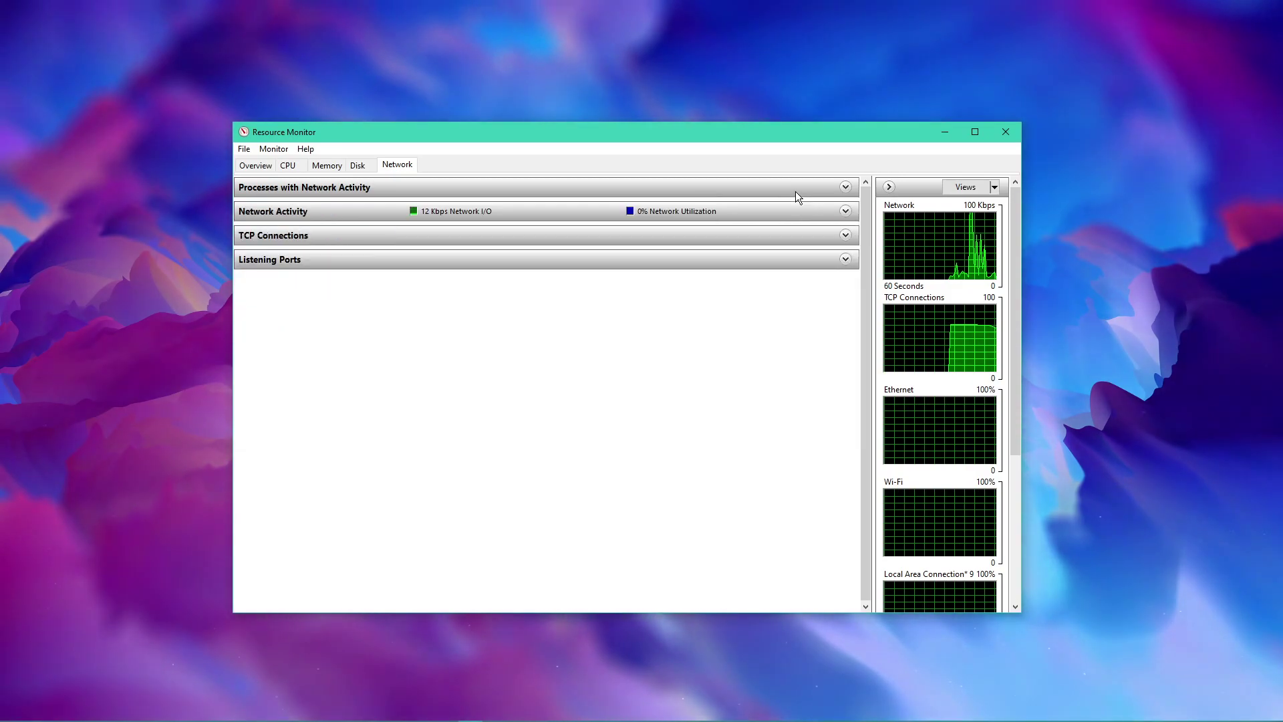
left_click(1012, 136)
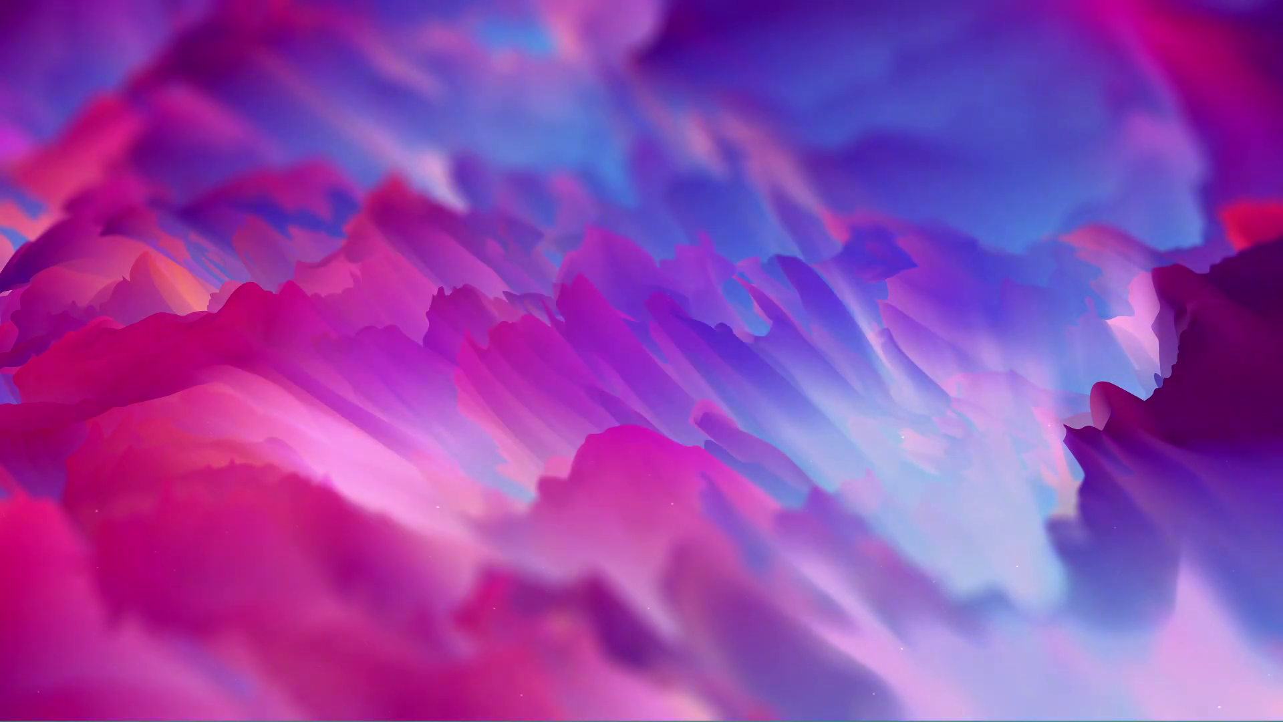
Open Command Prompt in the middle of the screen, ping google.com and highlight the packet loss in the results.
key("super")
type("cmd")
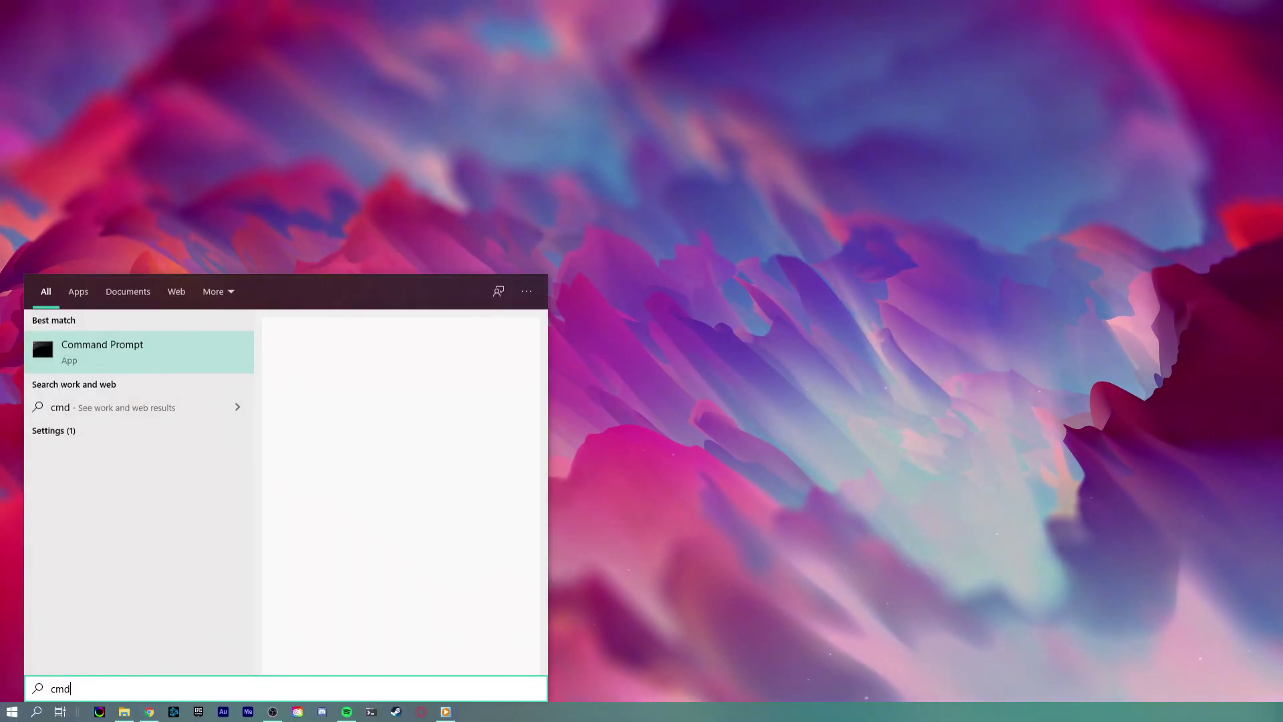
key("Return")
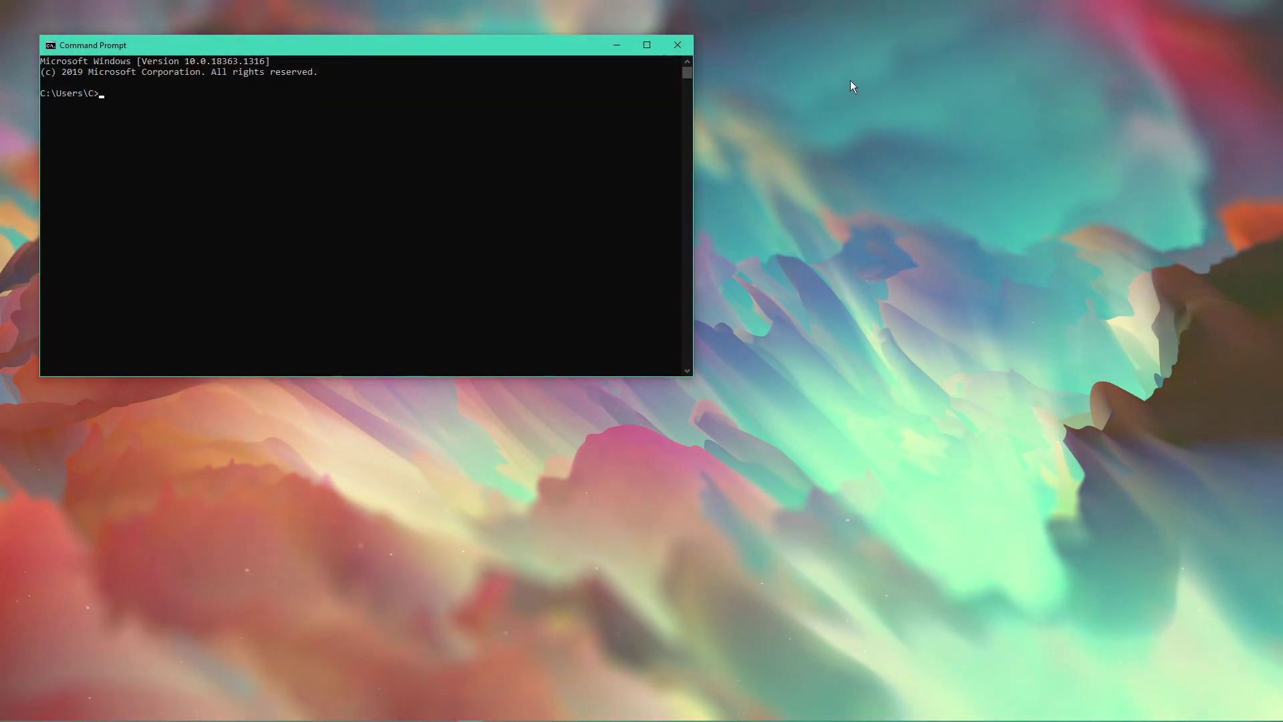
left_click_drag(350, 46, 672, 153)
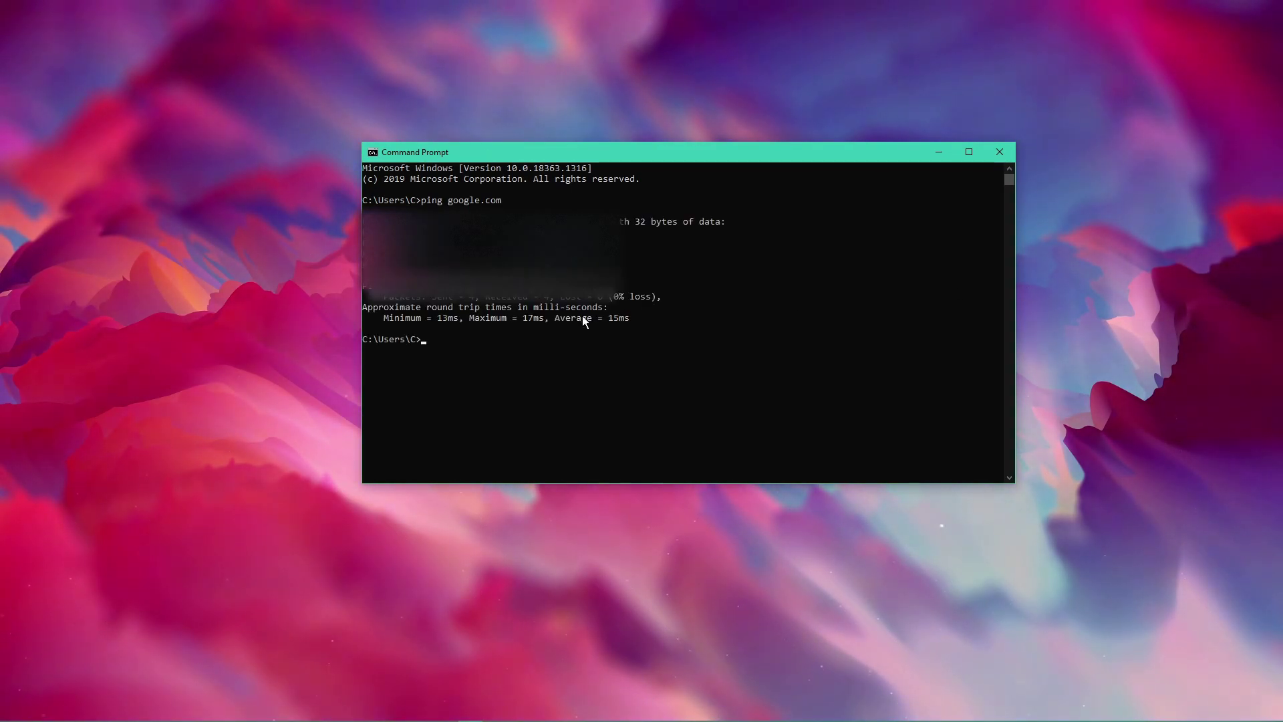
left_click_drag(560, 296, 661, 297)
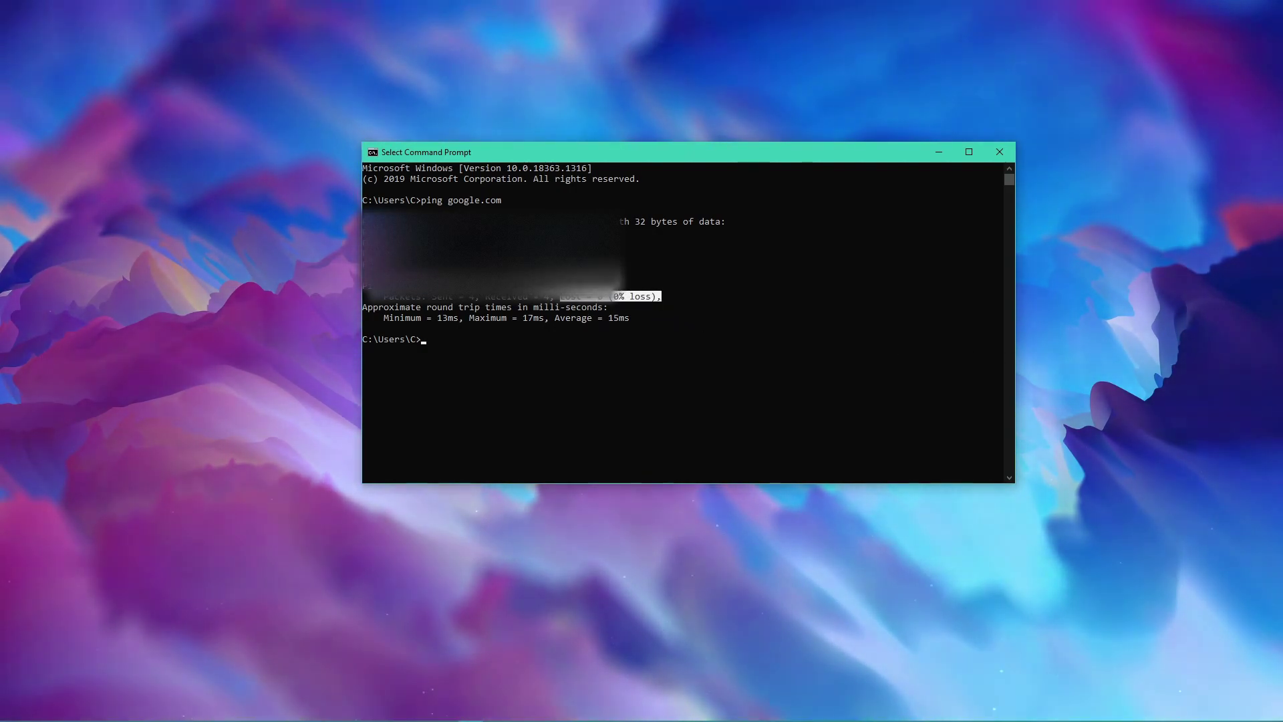
Flush the DNS cache by running ipconfig /flushdns.
type("ipconfig /flusah")
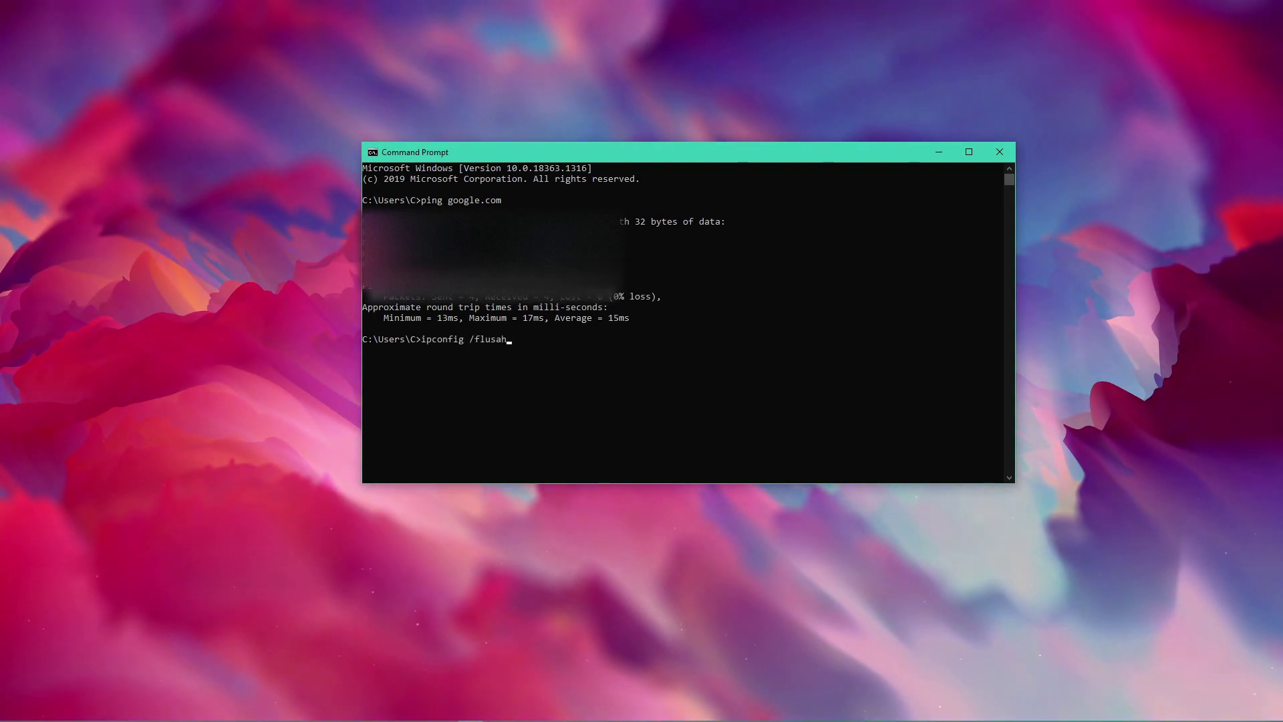
key("BackSpace")
key("BackSpace")
key("BackSpace")
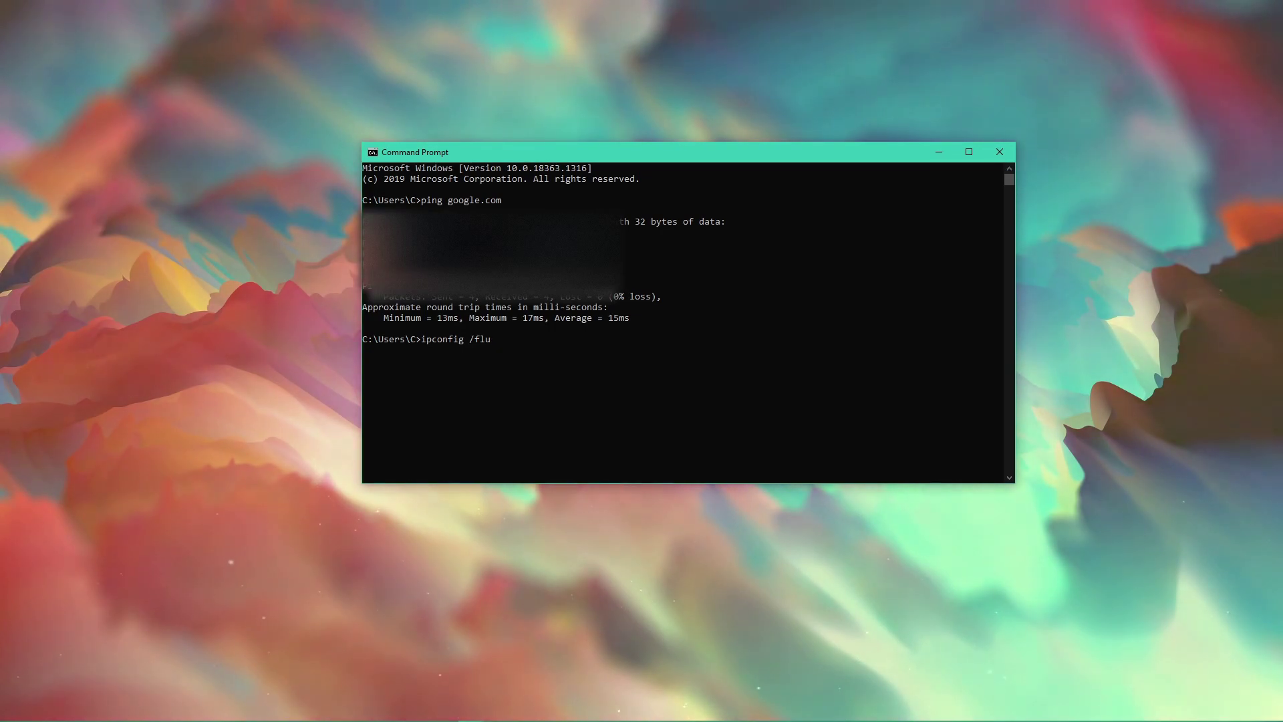
type("shdns")
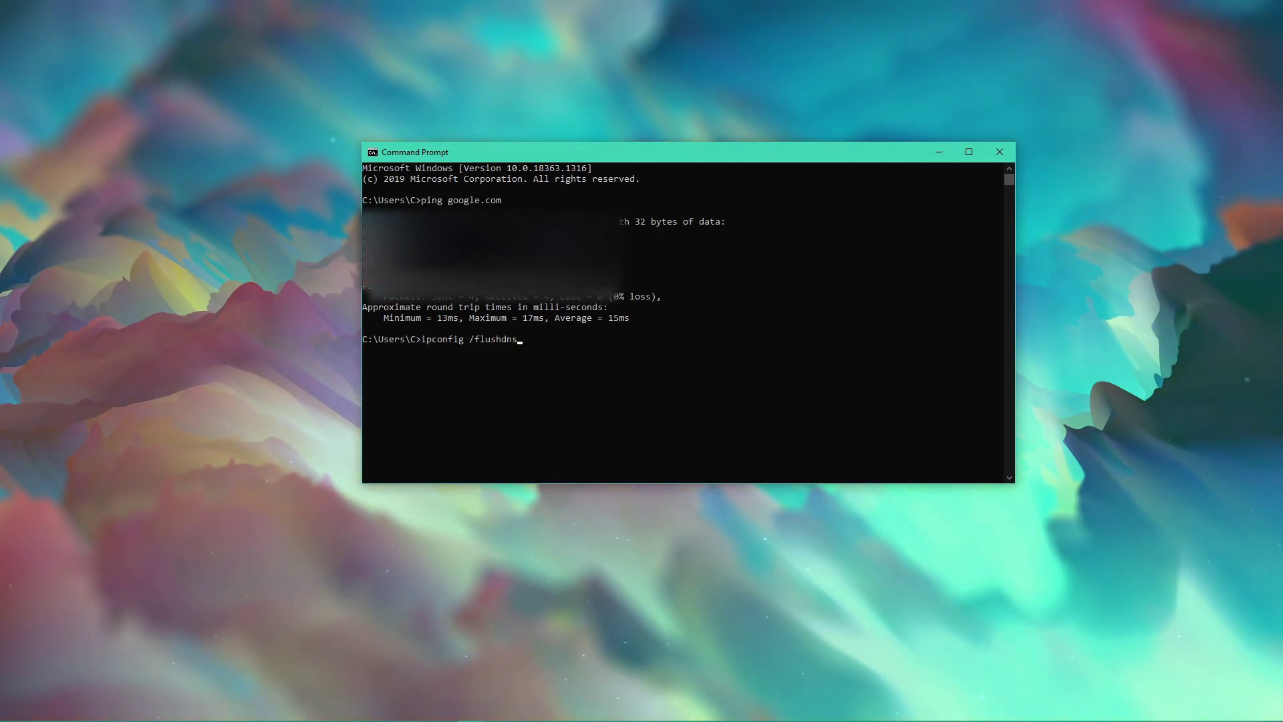
key("Return")
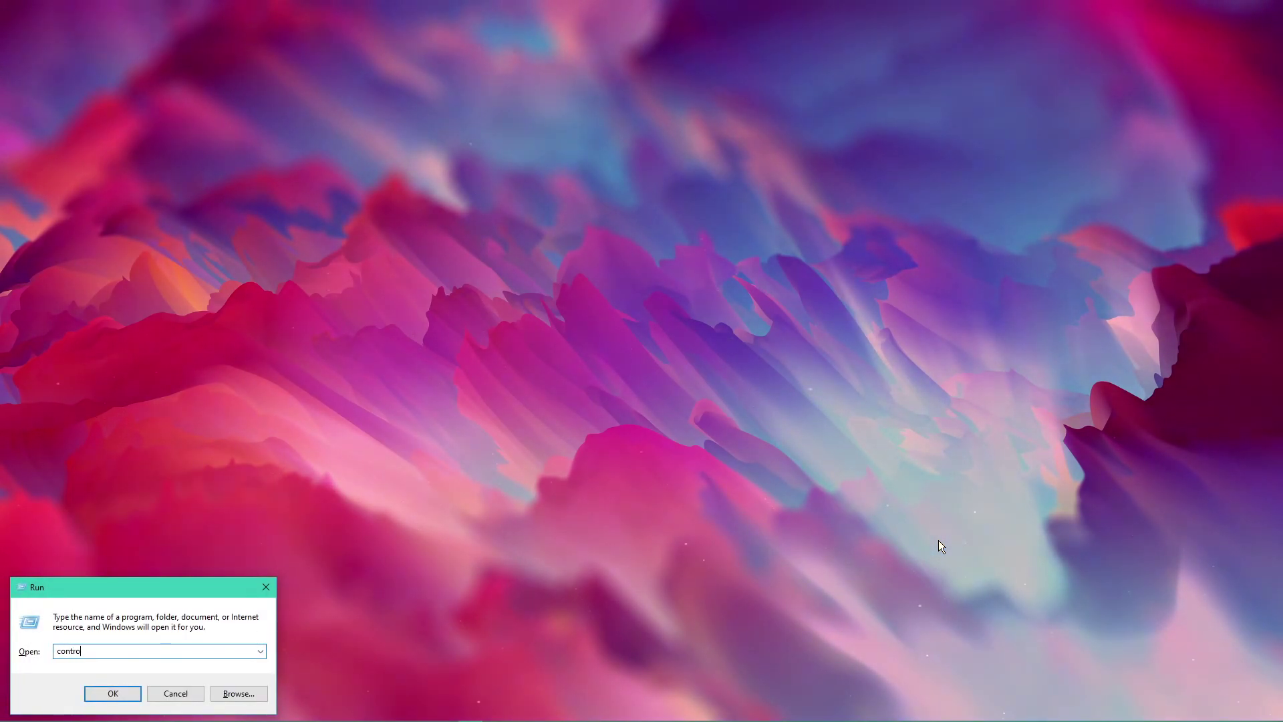
Launch Control Panel from the Run dialog and go to the network status and tasks page under Network and Internet.
key("Return")
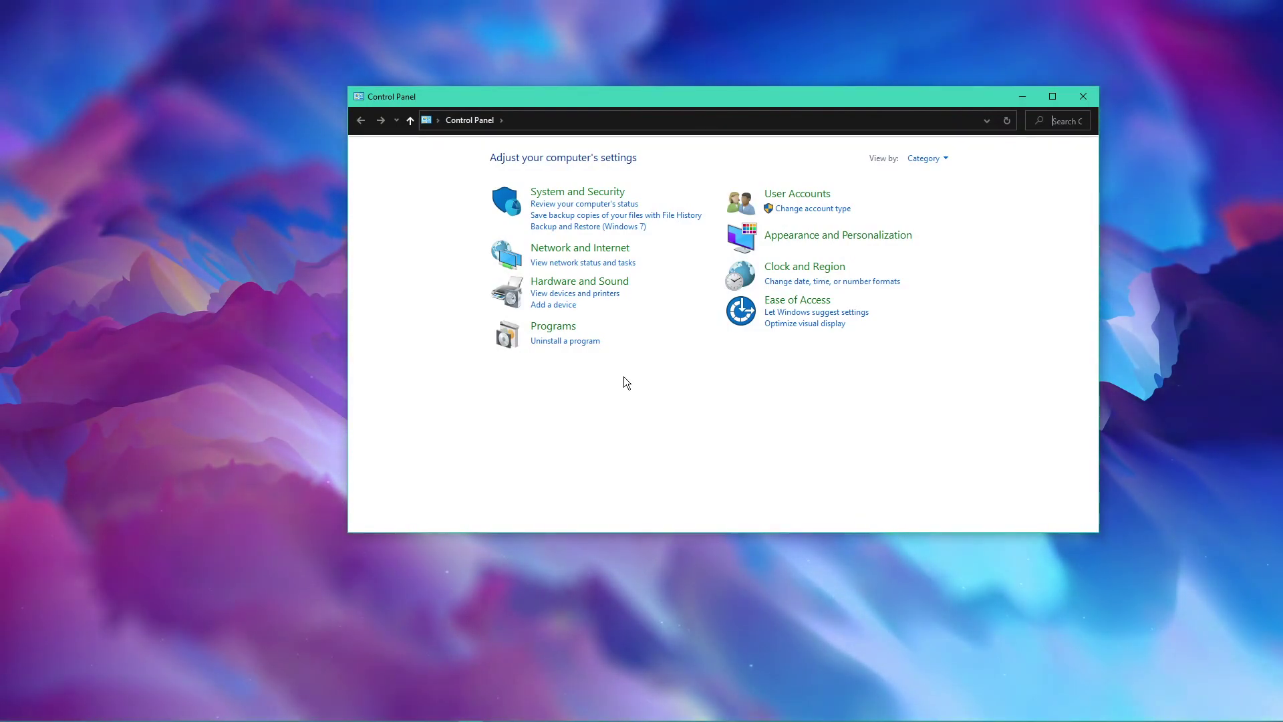
left_click(603, 250)
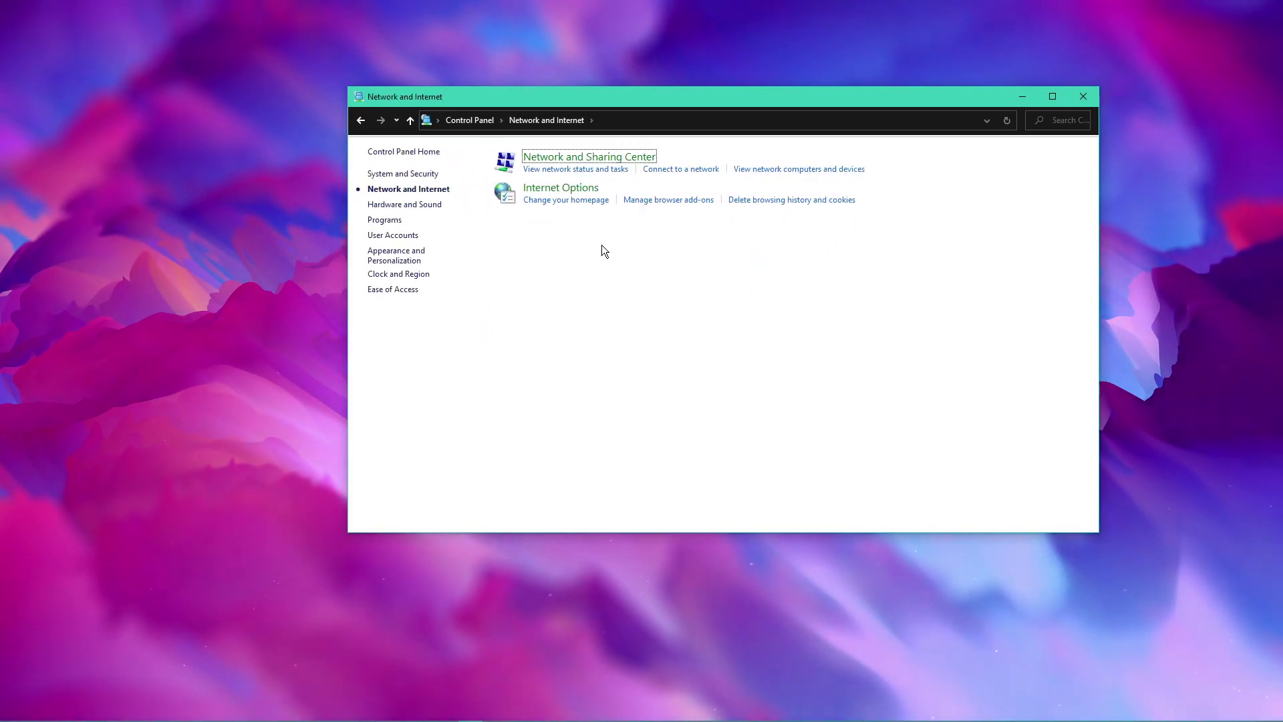
left_click(595, 169)
key("alt+Left")
left_click(596, 169)
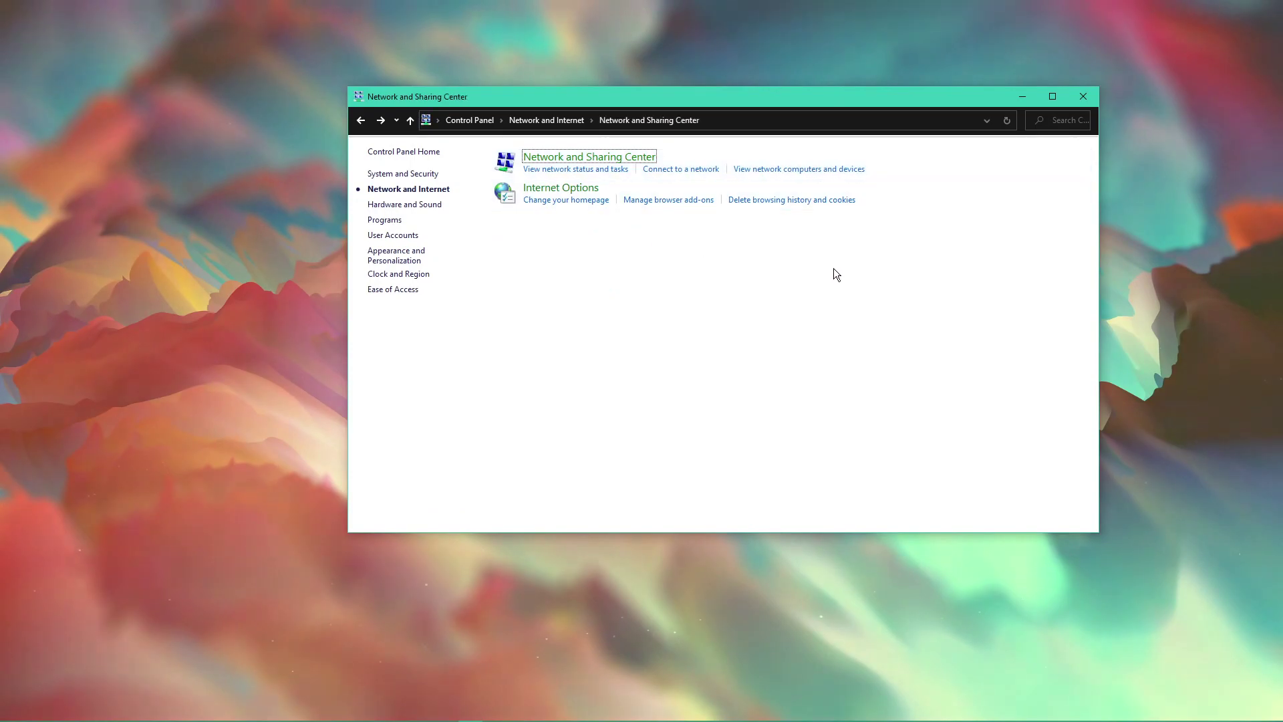
Open the Ethernet connection's status window, move it to the middle of the screen and open the connection's properties.
left_click(784, 203)
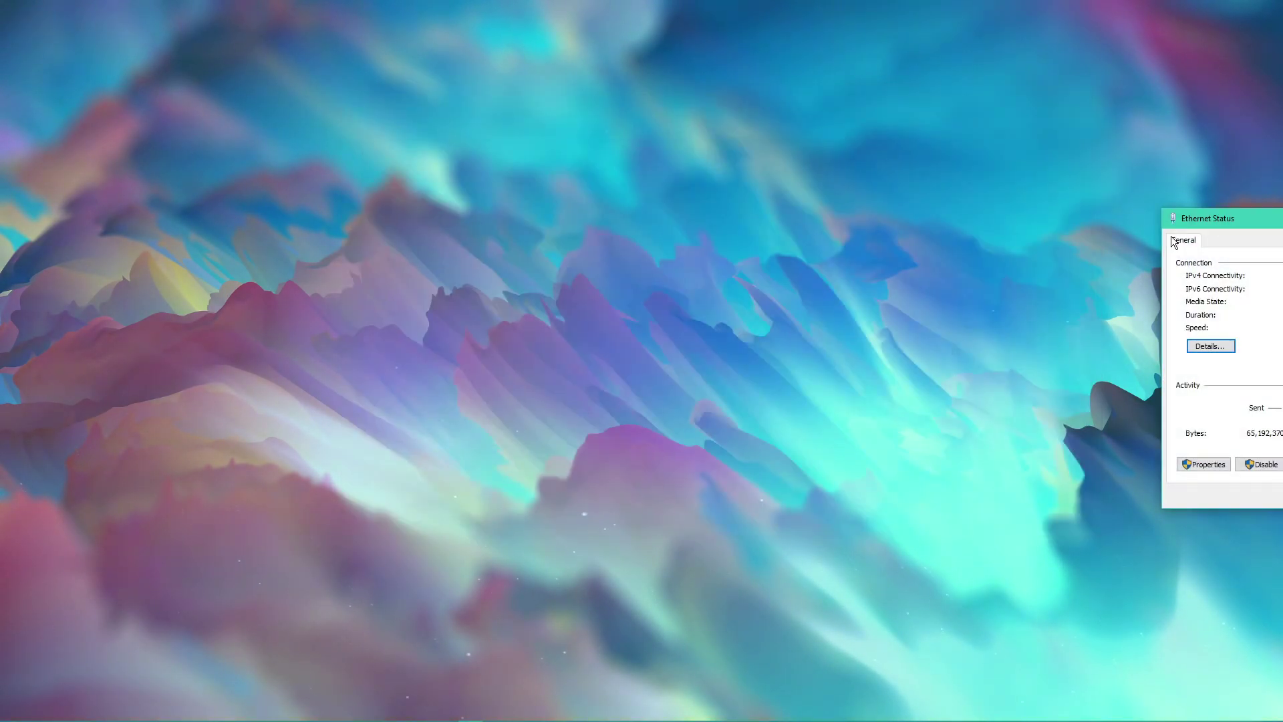
left_click_drag(1226, 226, 588, 195)
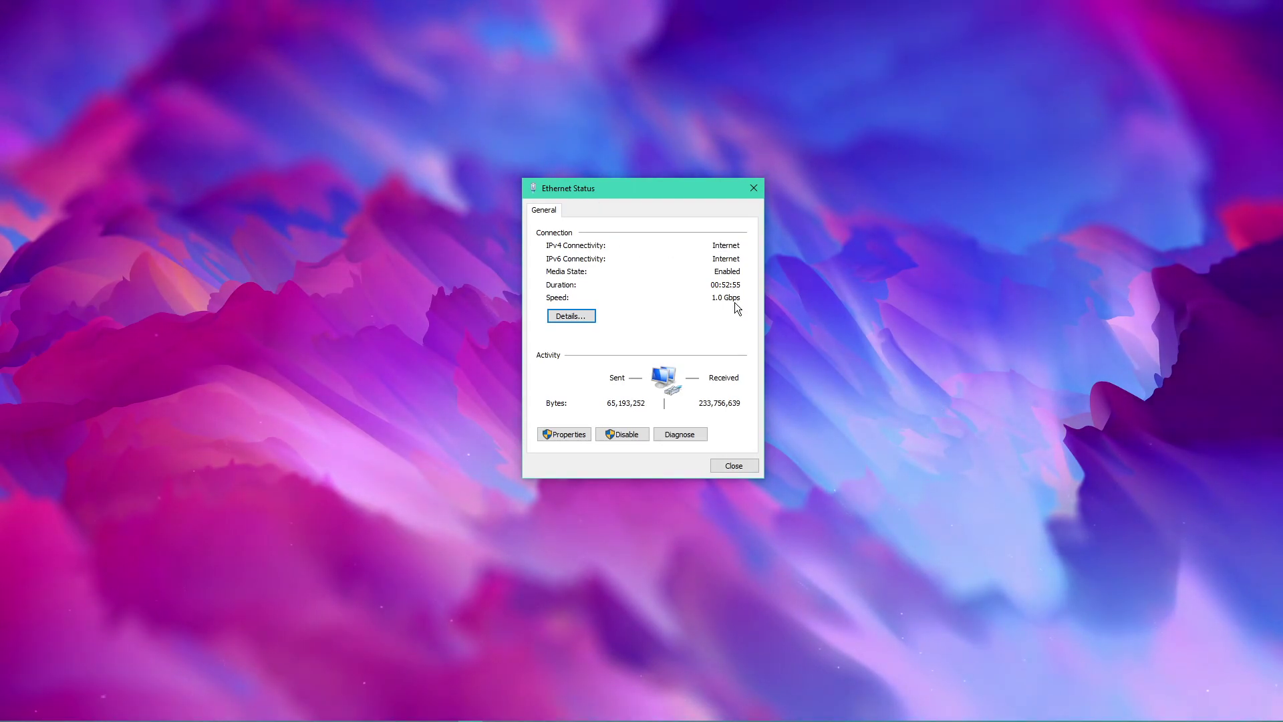
left_click(568, 439)
left_click_drag(631, 202, 618, 192)
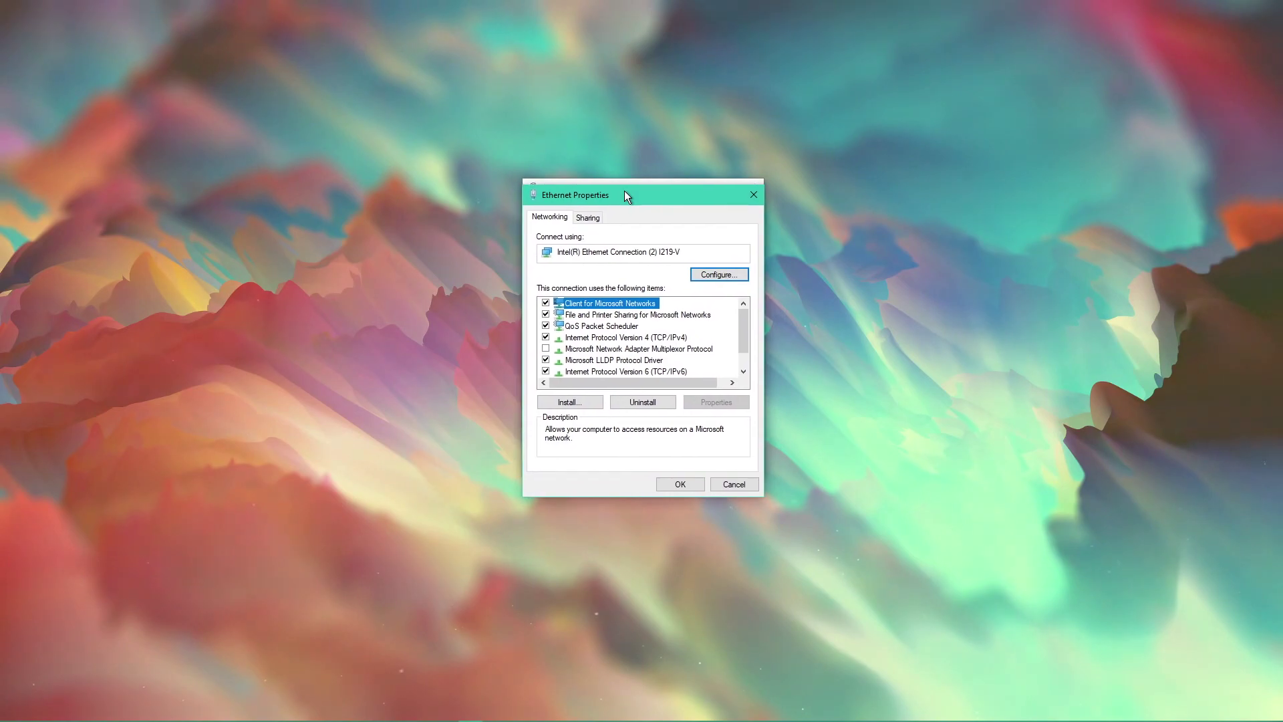
Open the Internet Protocol Version 4 properties and confirm DNS servers 8.8.8.8 and 8.8.4.4, accepting the Ethernet properties too.
left_click(603, 332)
double_click(604, 332)
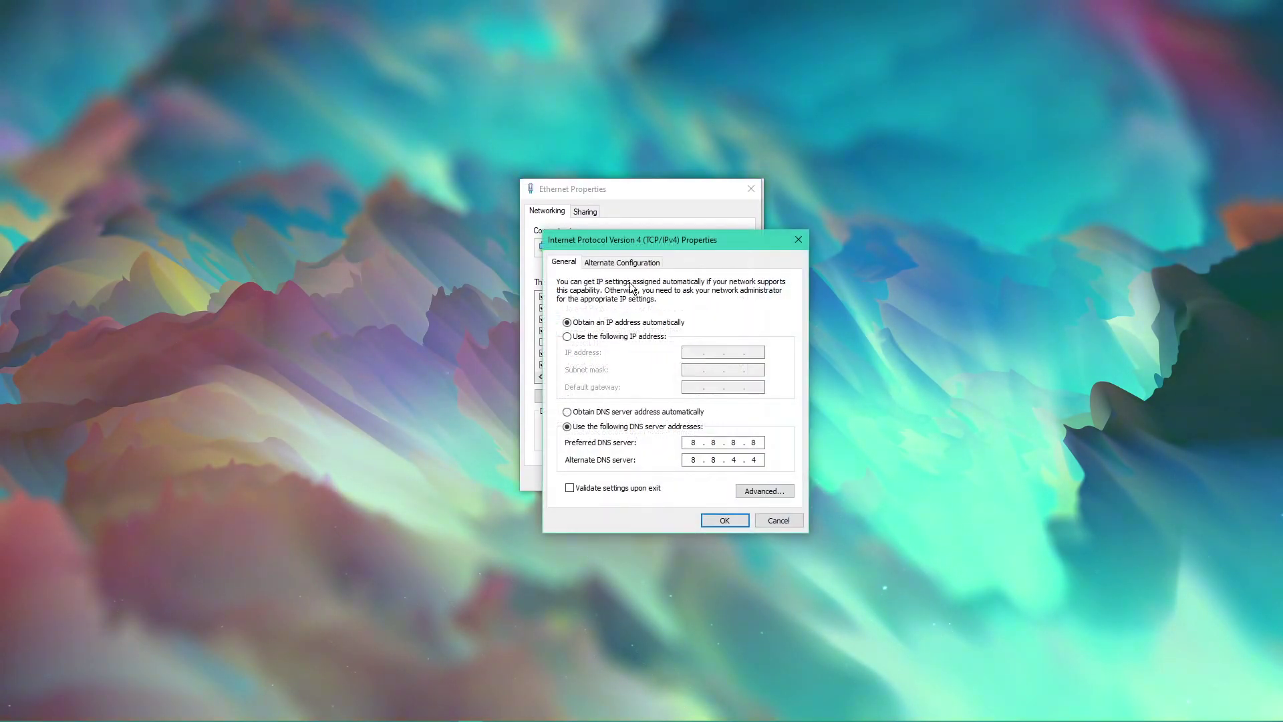
left_click_drag(634, 239, 611, 195)
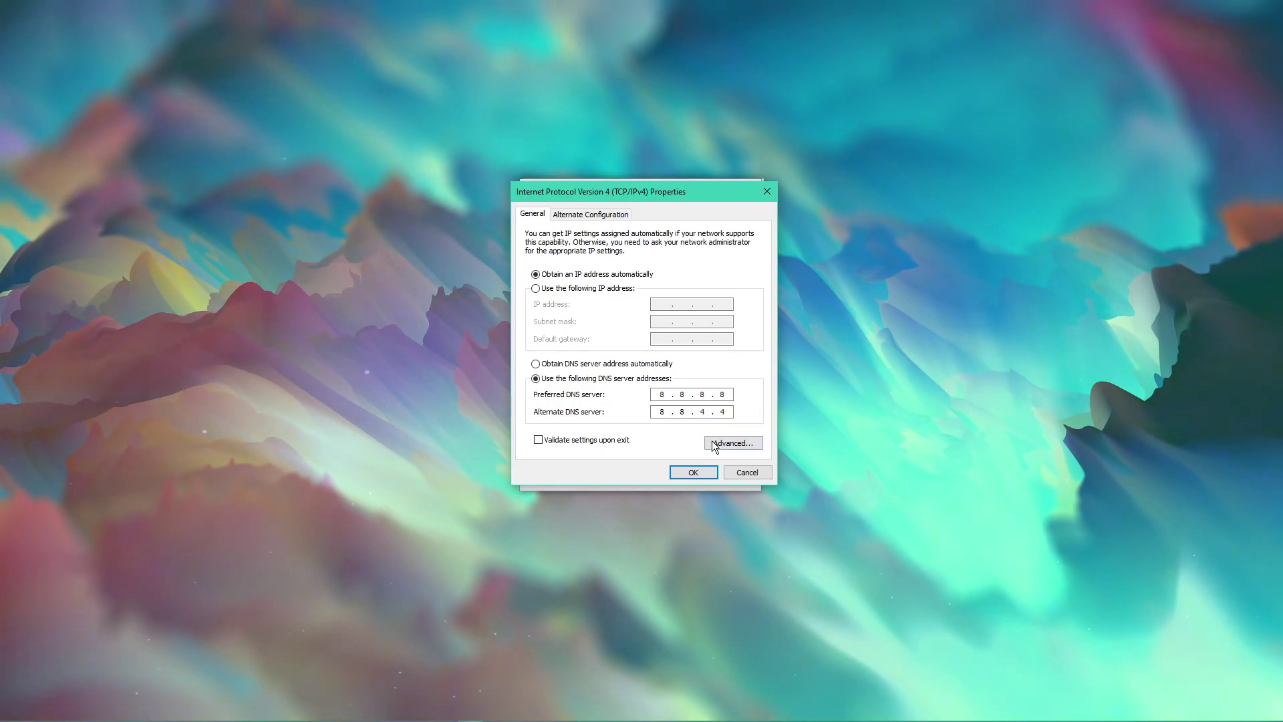
left_click(695, 472)
left_click(690, 478)
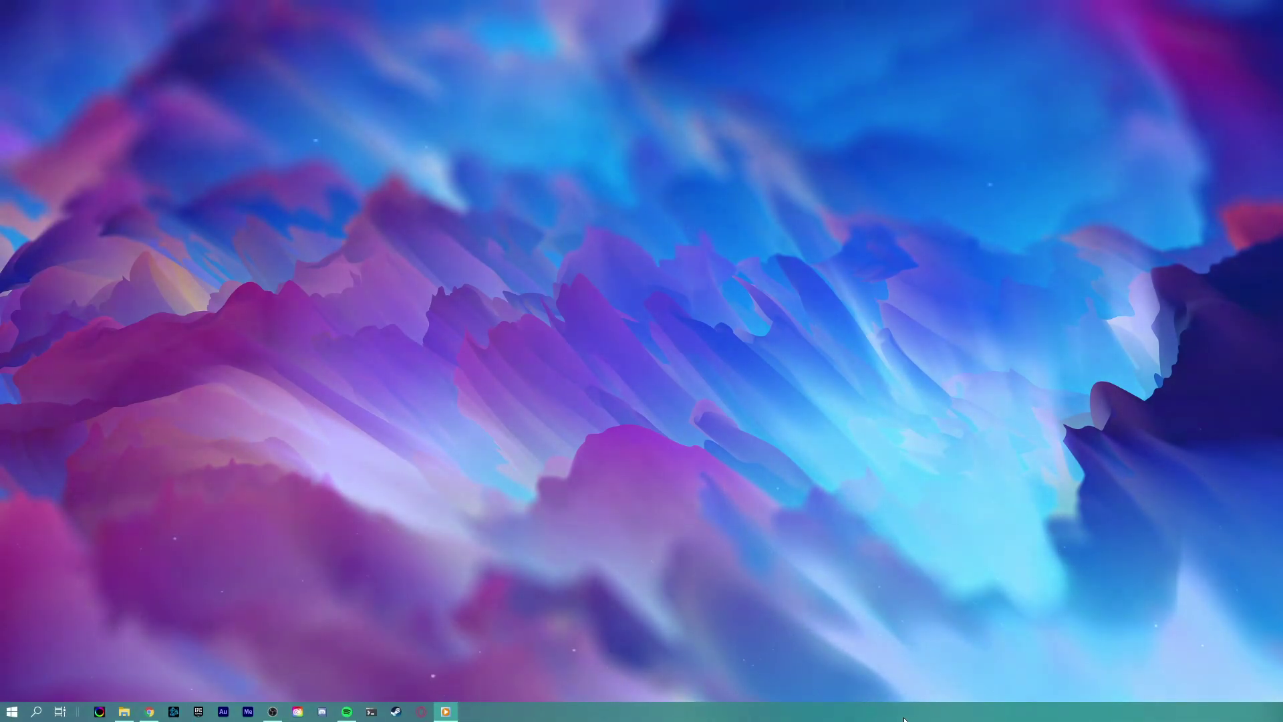
Open Task Manager and sort the processes by memory usage, highest first.
right_click(902, 711)
left_click(925, 651)
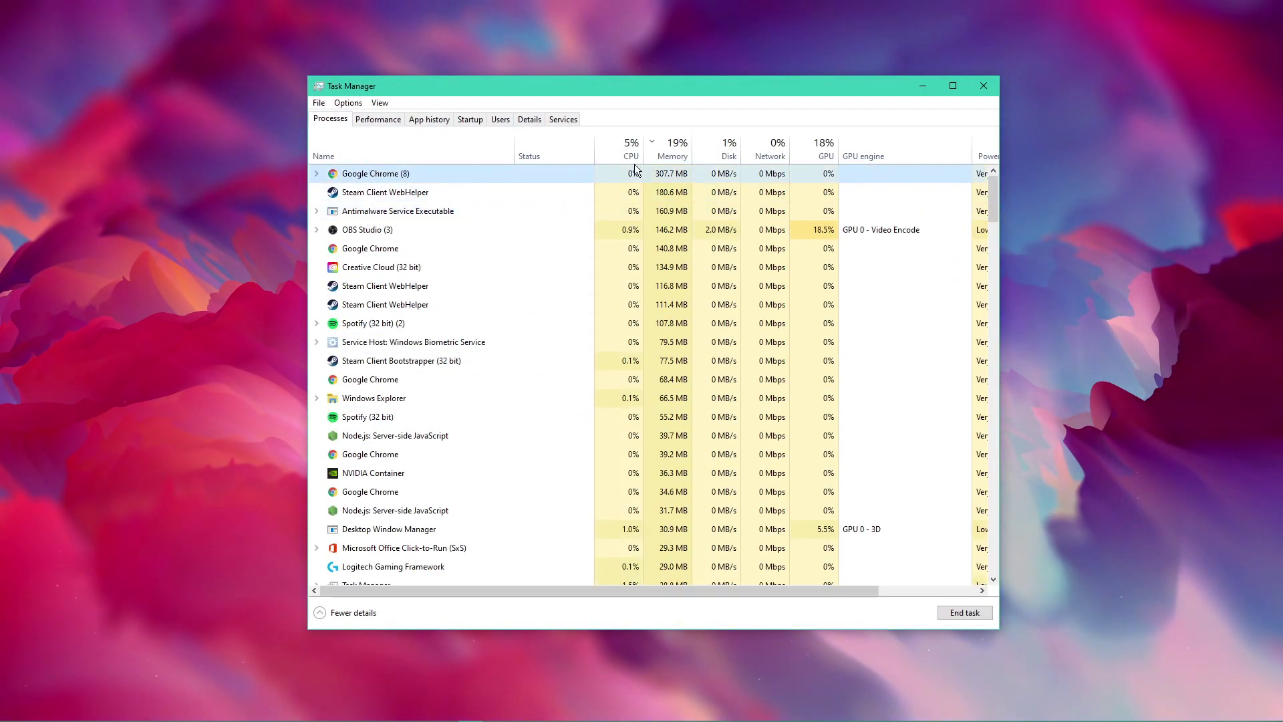
left_click(670, 150)
left_click(670, 150)
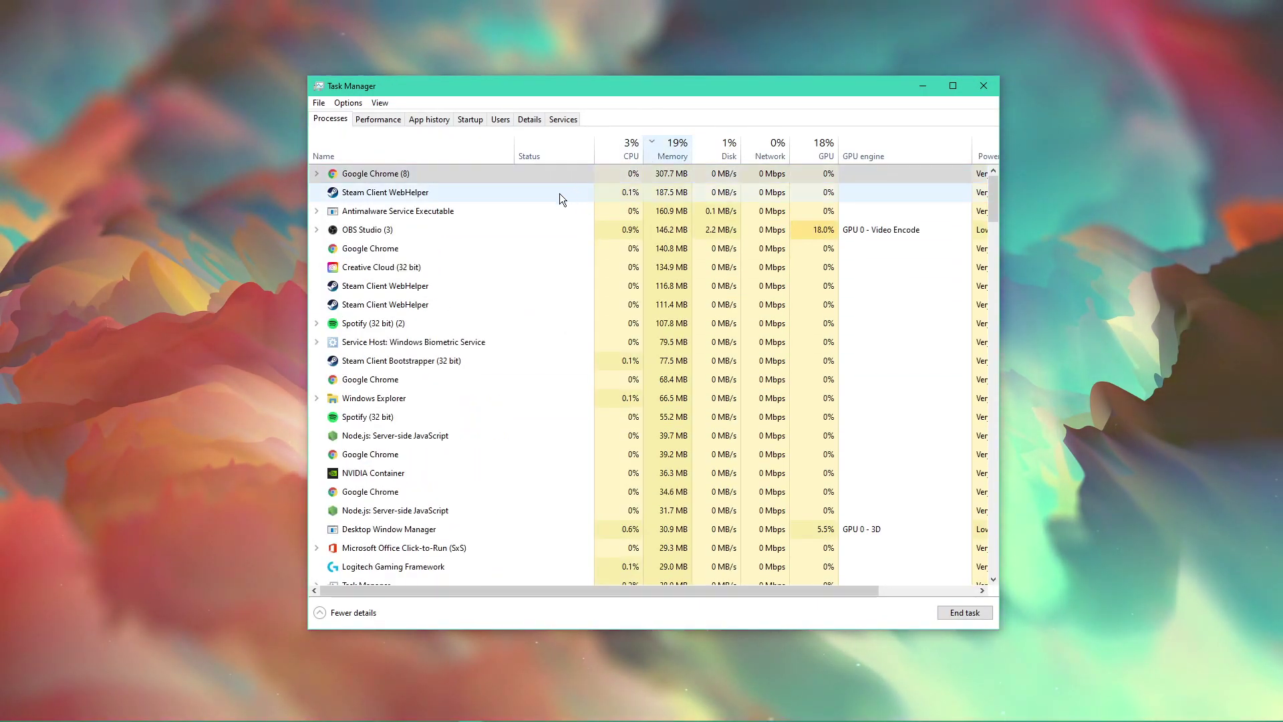
View the end-task options for Creative Cloud and OBS Studio in the process list.
right_click(509, 271)
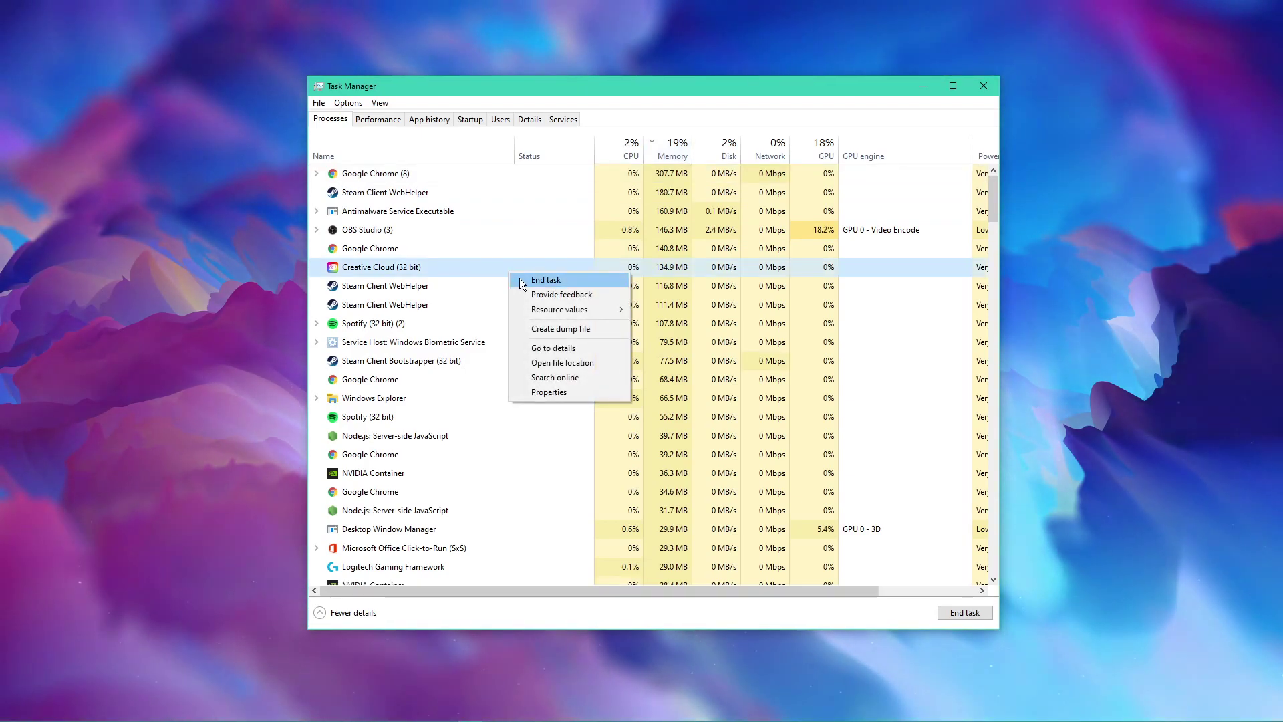
left_click(500, 227)
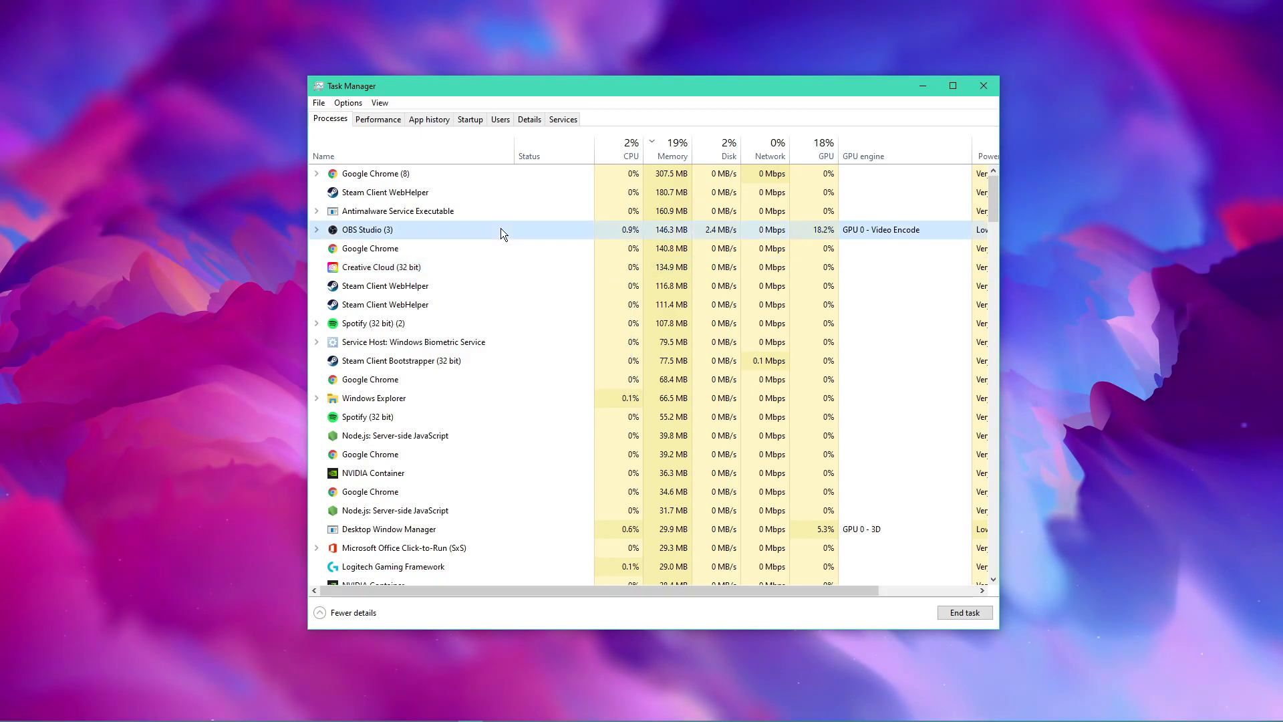
right_click(517, 229)
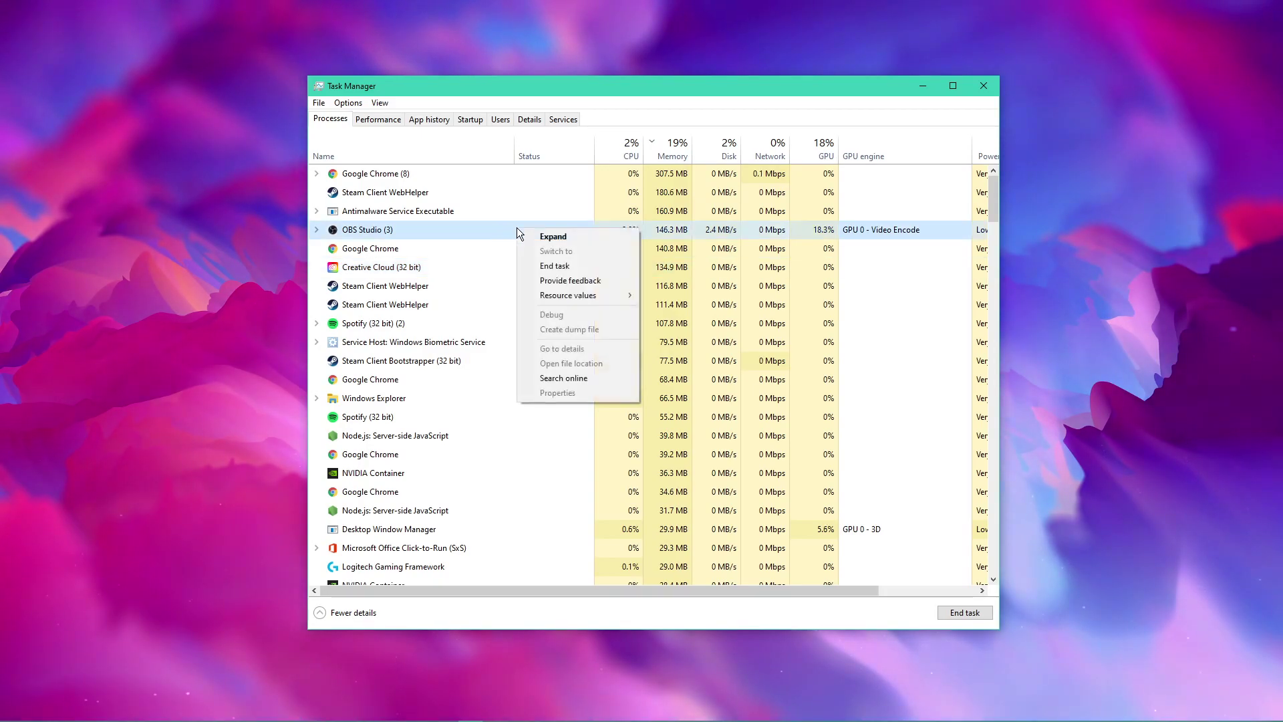
left_click(498, 266)
left_click(478, 422)
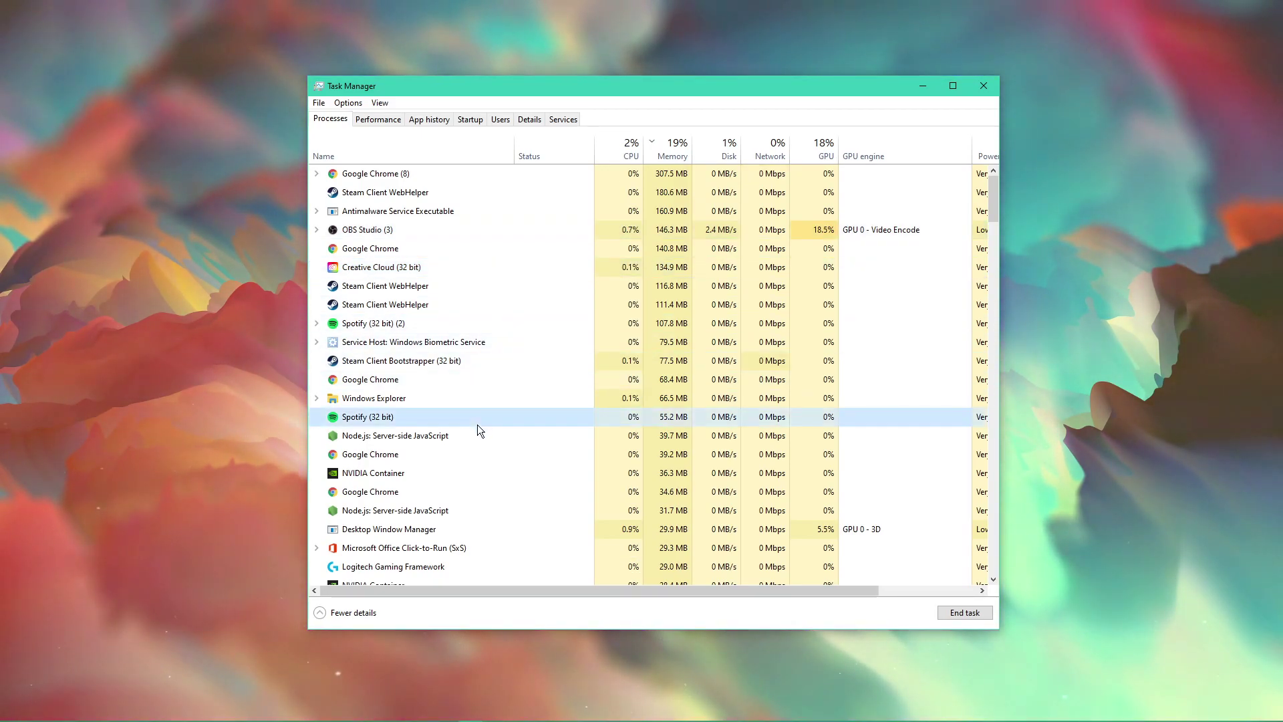
left_click(478, 435)
View the task options for Microsoft Office Click-to-Run and NVIDIA Container, and close Task Manager.
scroll(479, 431, "down", 1)
scroll(479, 423, "down", 2)
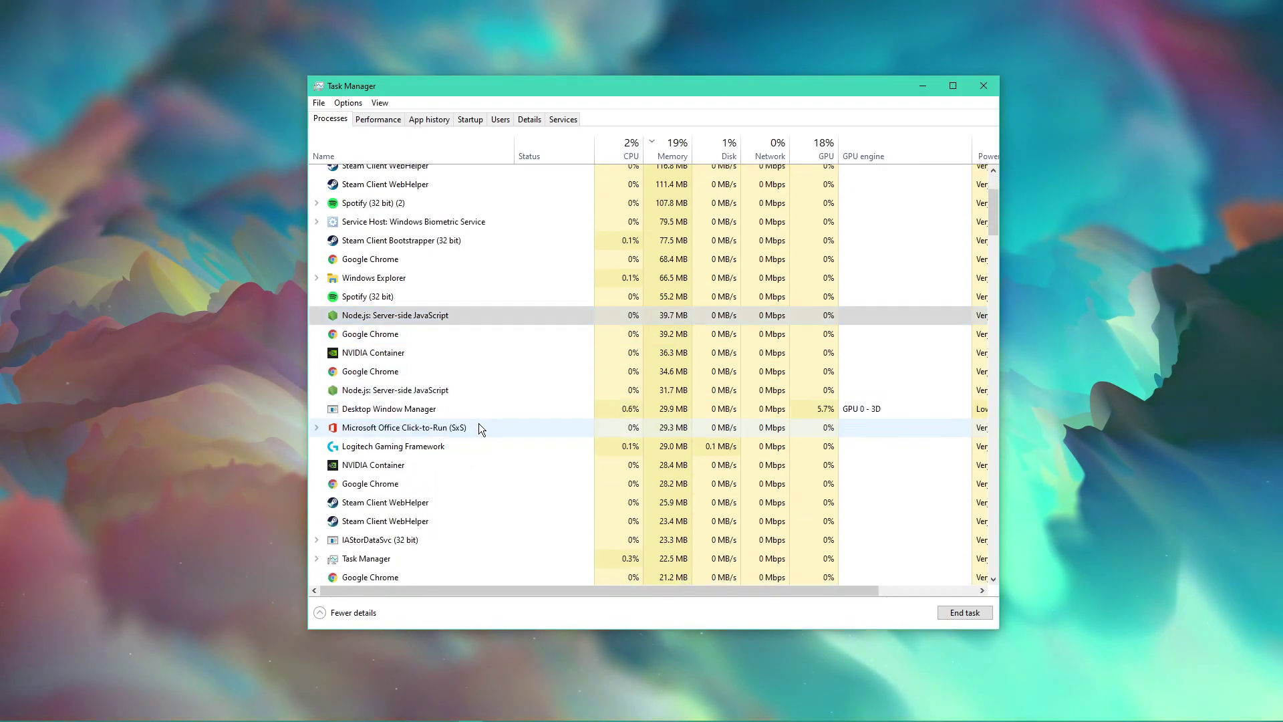
right_click(496, 425)
left_click(478, 442)
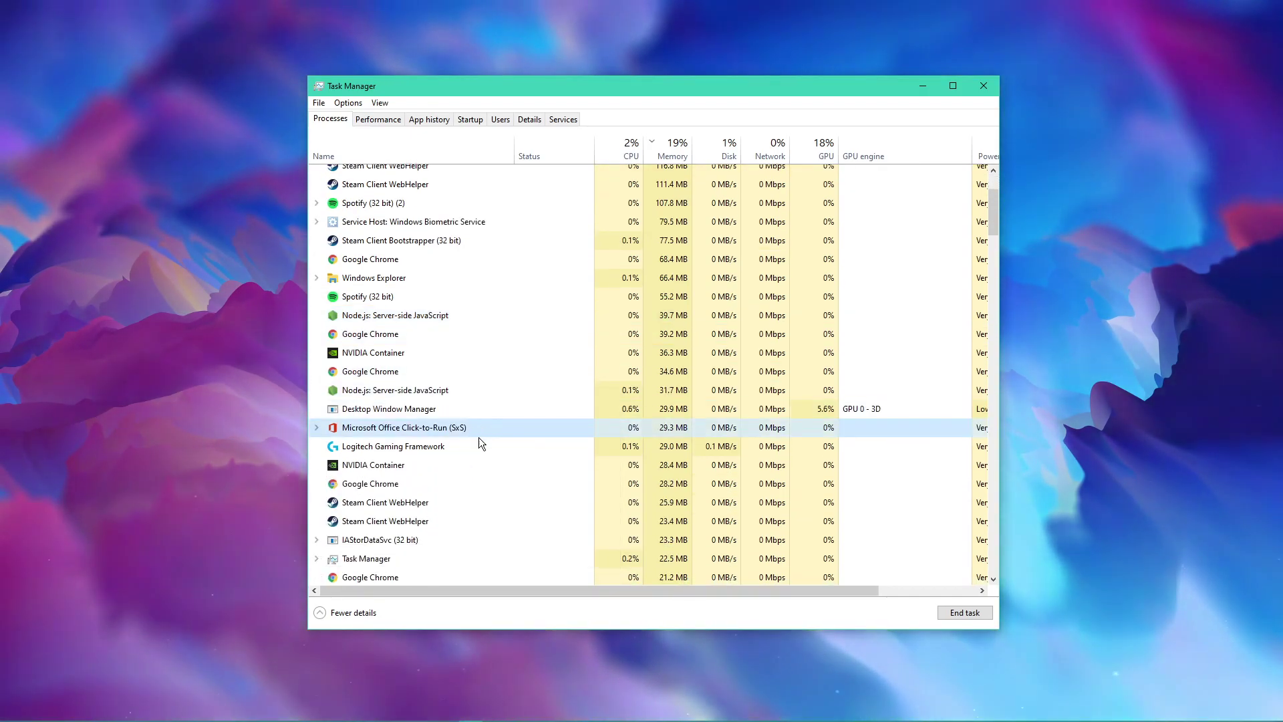
right_click(485, 462)
left_click(473, 466)
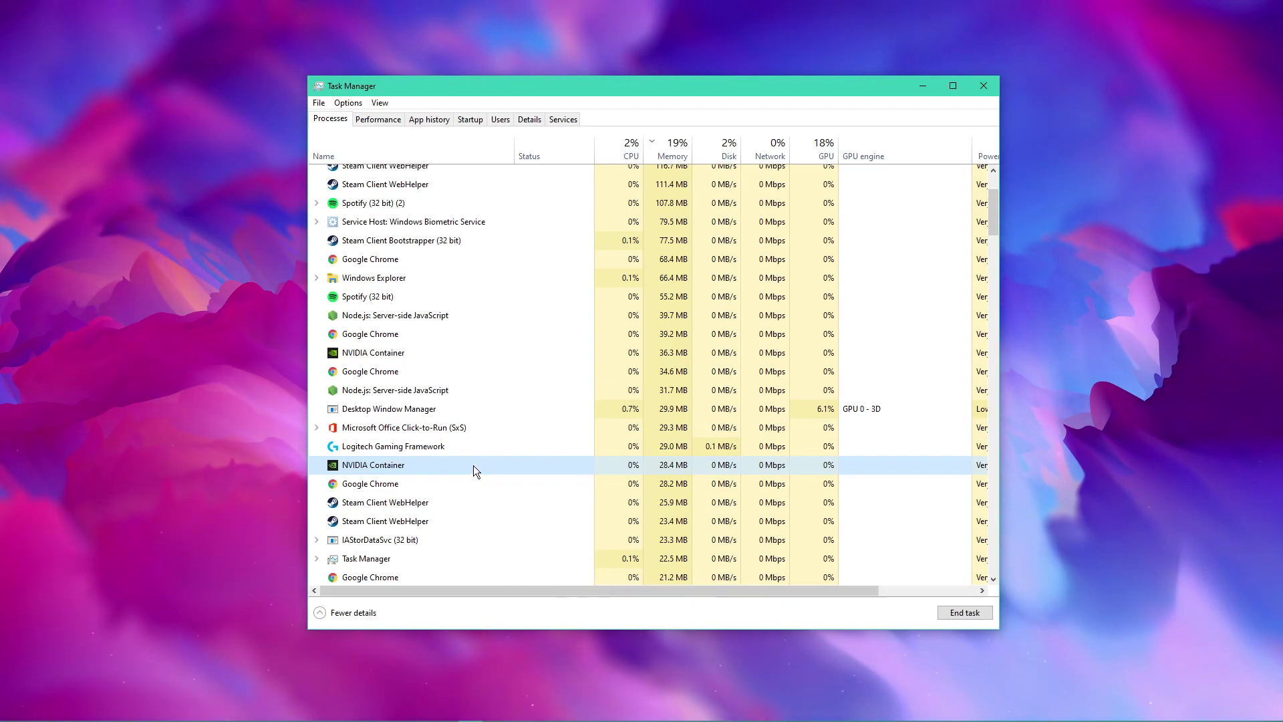
scroll(491, 456, "down", 3)
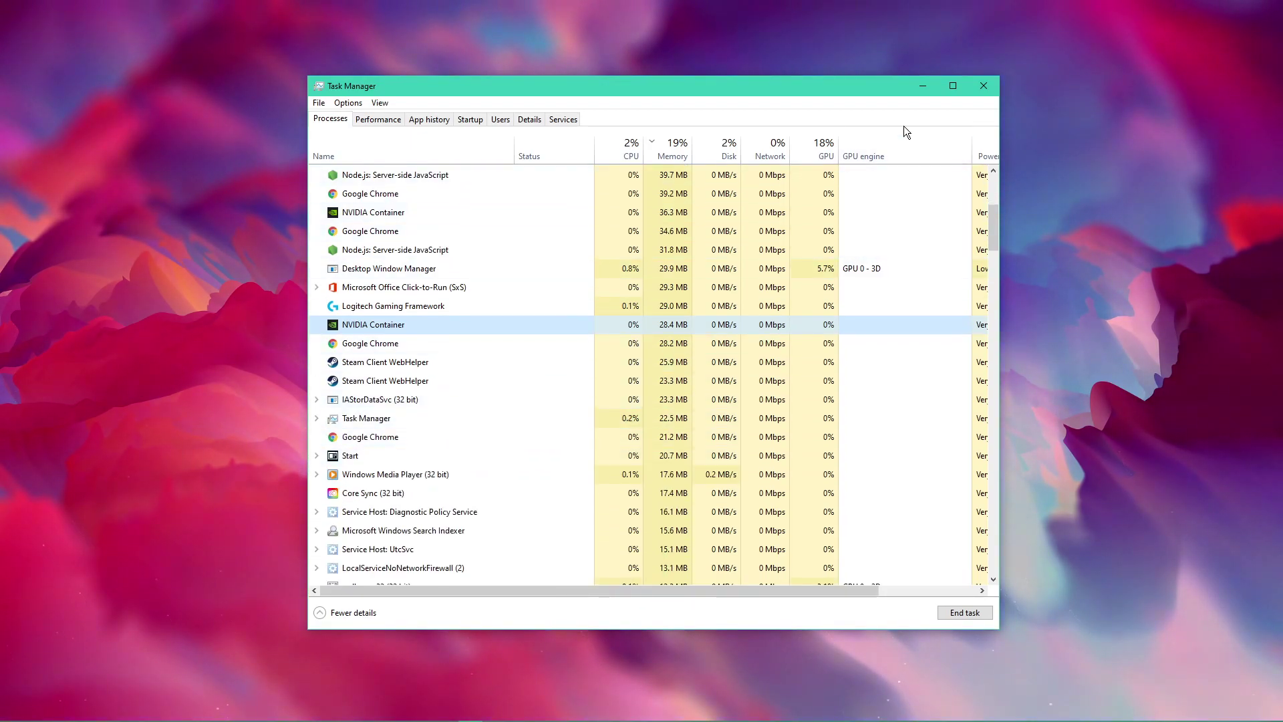
left_click(992, 87)
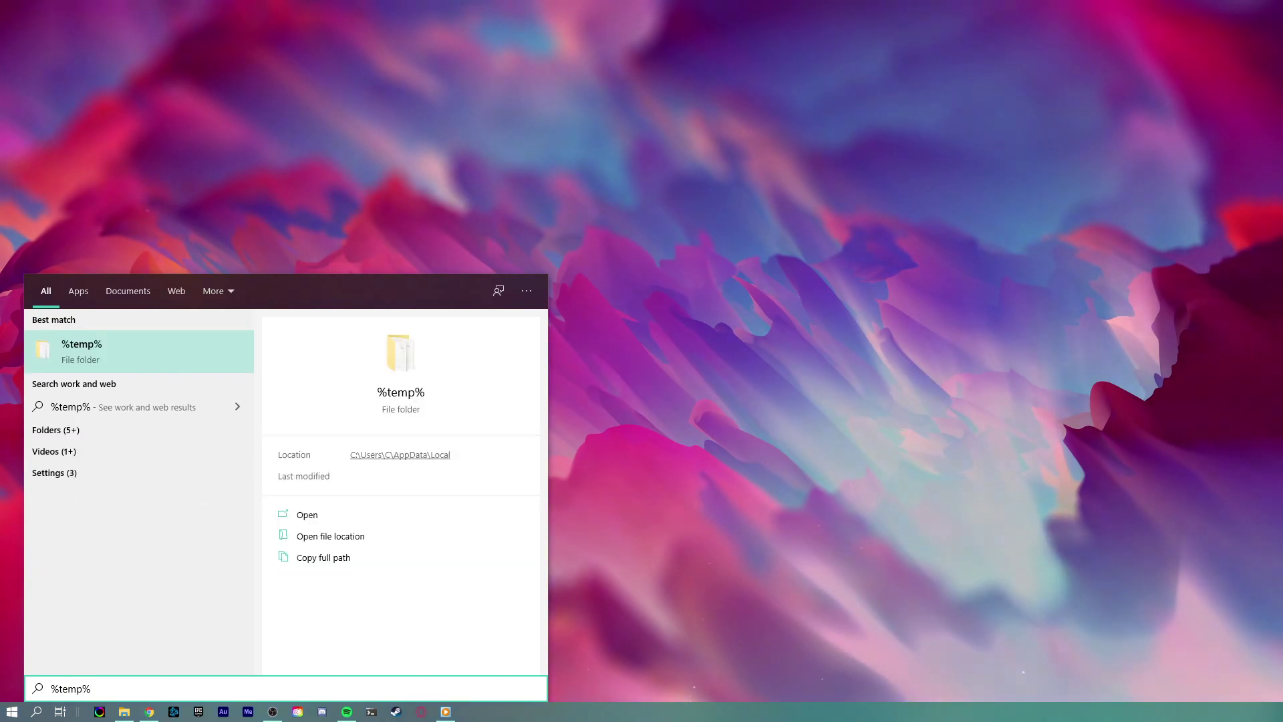
Open the %temp% folder from the Windows search and enlarge its window.
key("Return")
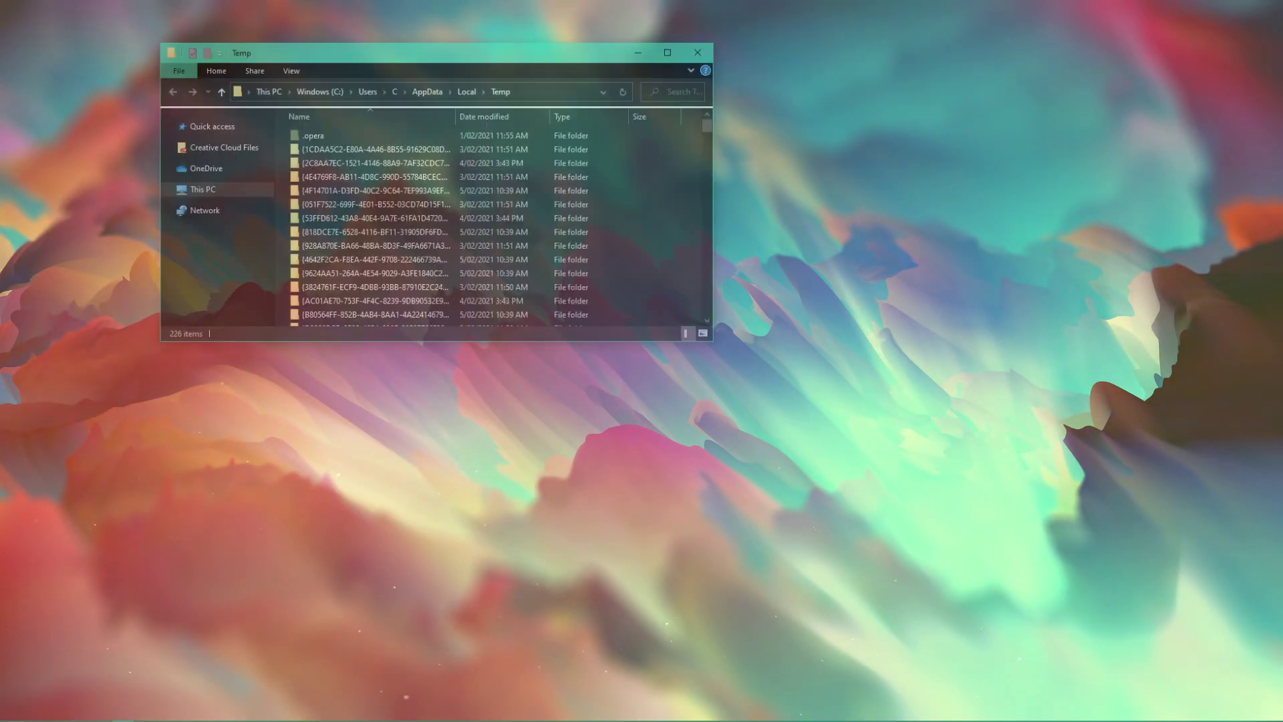
left_click_drag(719, 347, 878, 467)
left_click(451, 204)
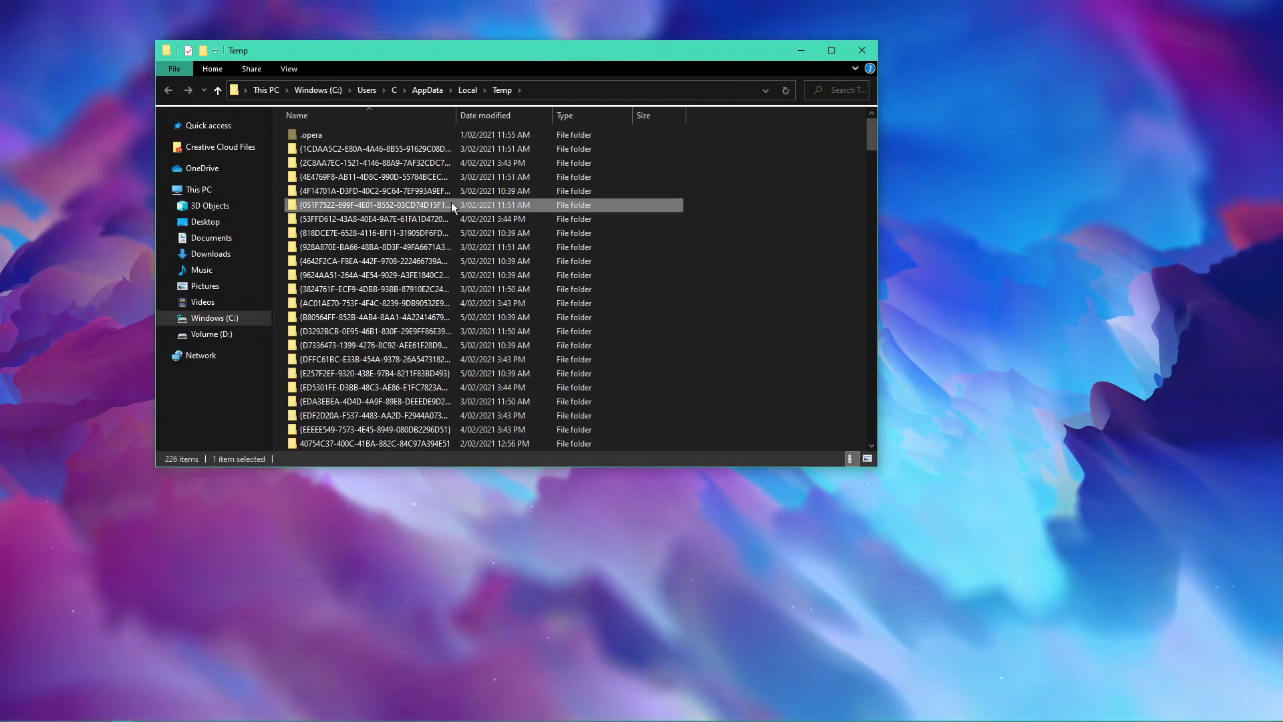
Select all items in the Temp folder and delete them permanently.
left_click(442, 234)
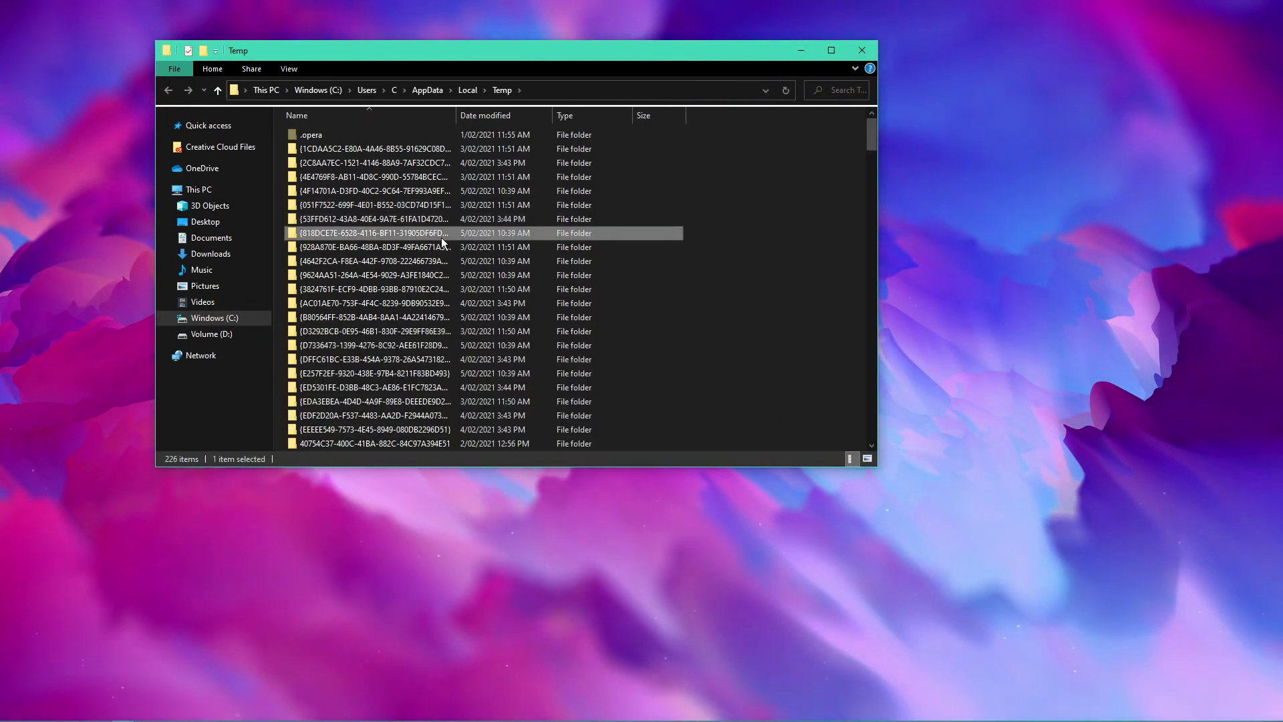
key("ctrl+a")
right_click(441, 234)
left_click(463, 429)
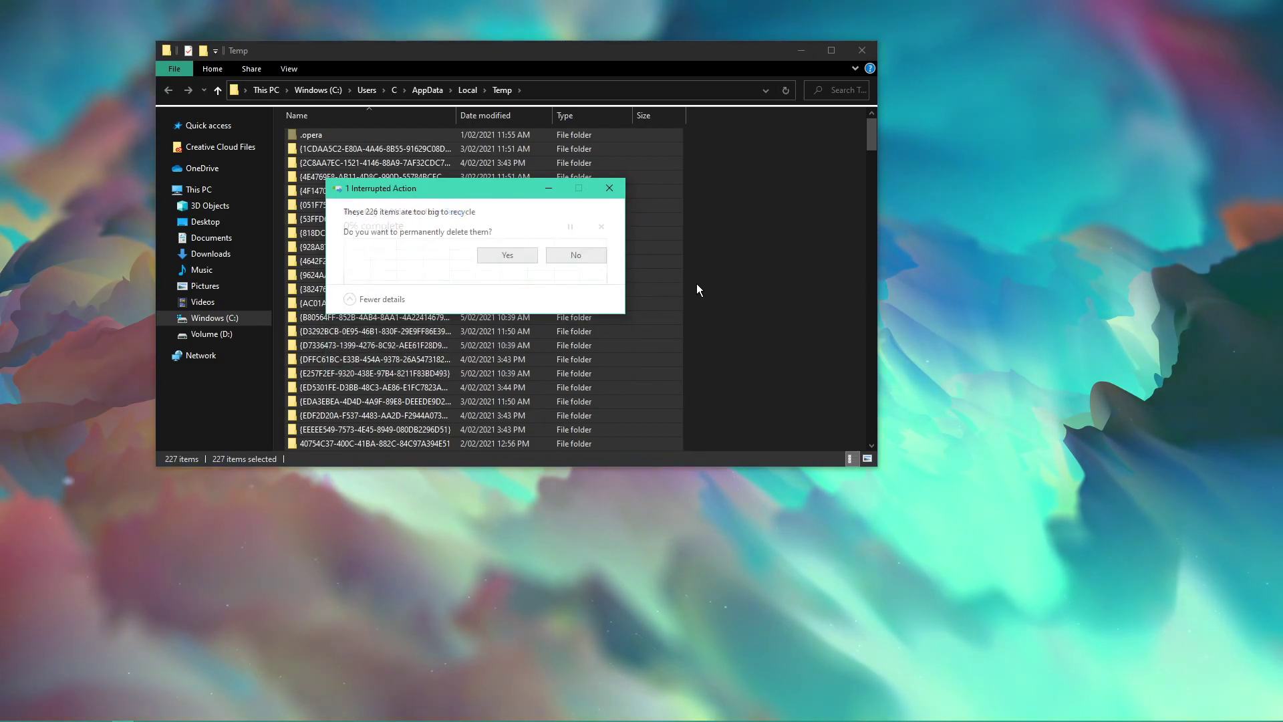
left_click(512, 254)
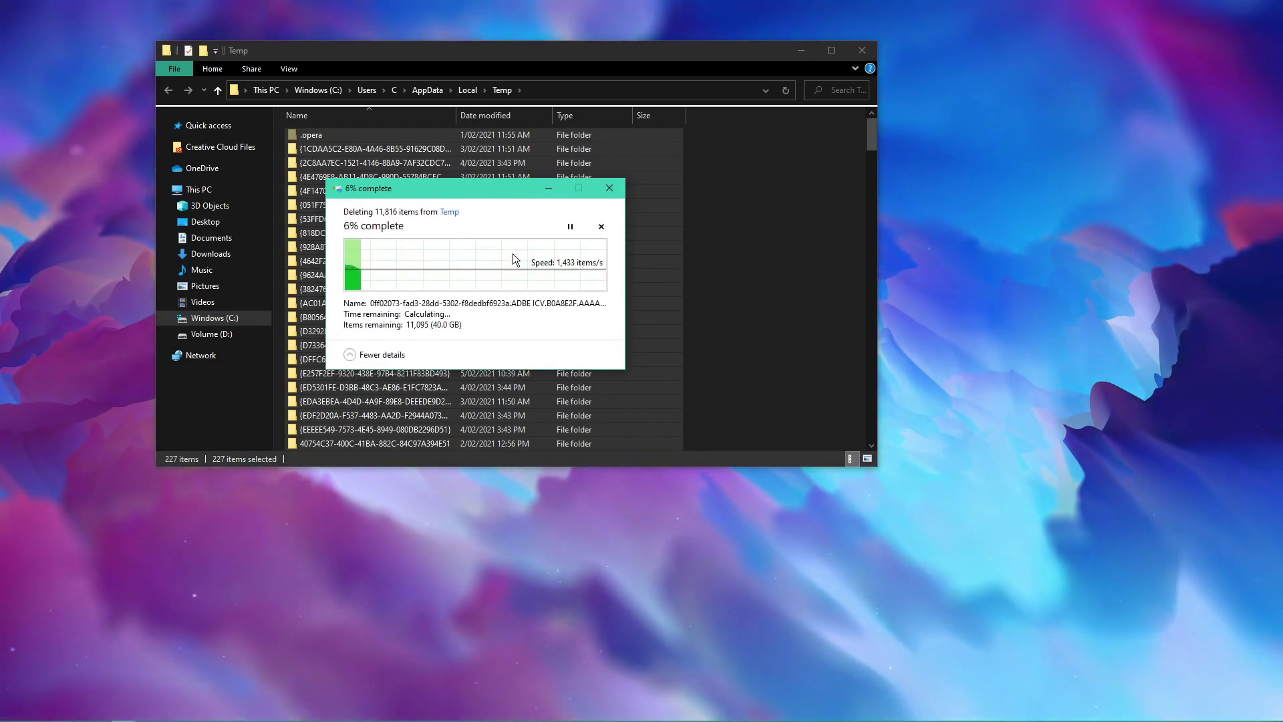